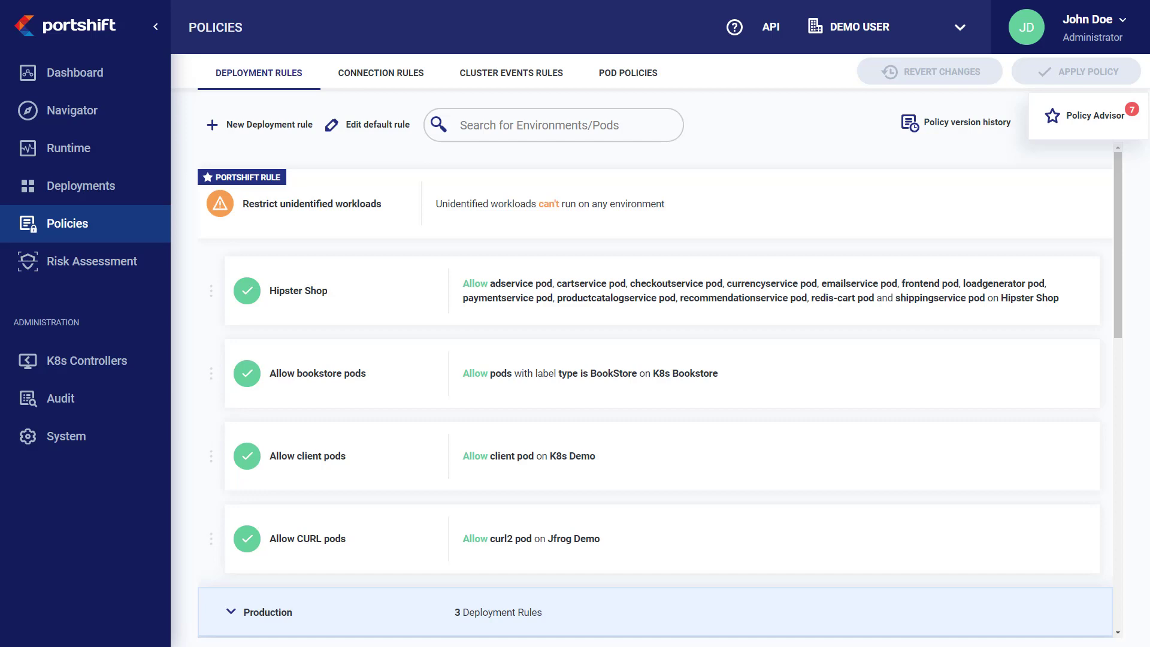
# Step: Review the existing deployment rules from the Portshift rule down to the default rule
pyautogui.scroll(-1, 1017, 337)
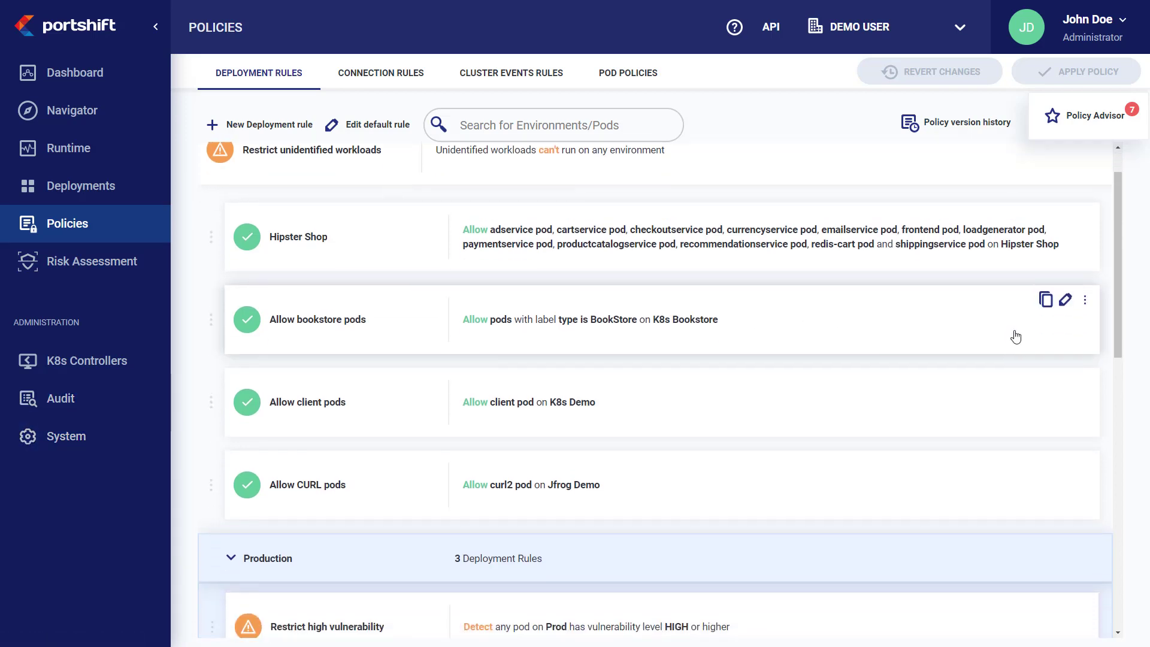
pyautogui.scroll(-8, 1017, 337)
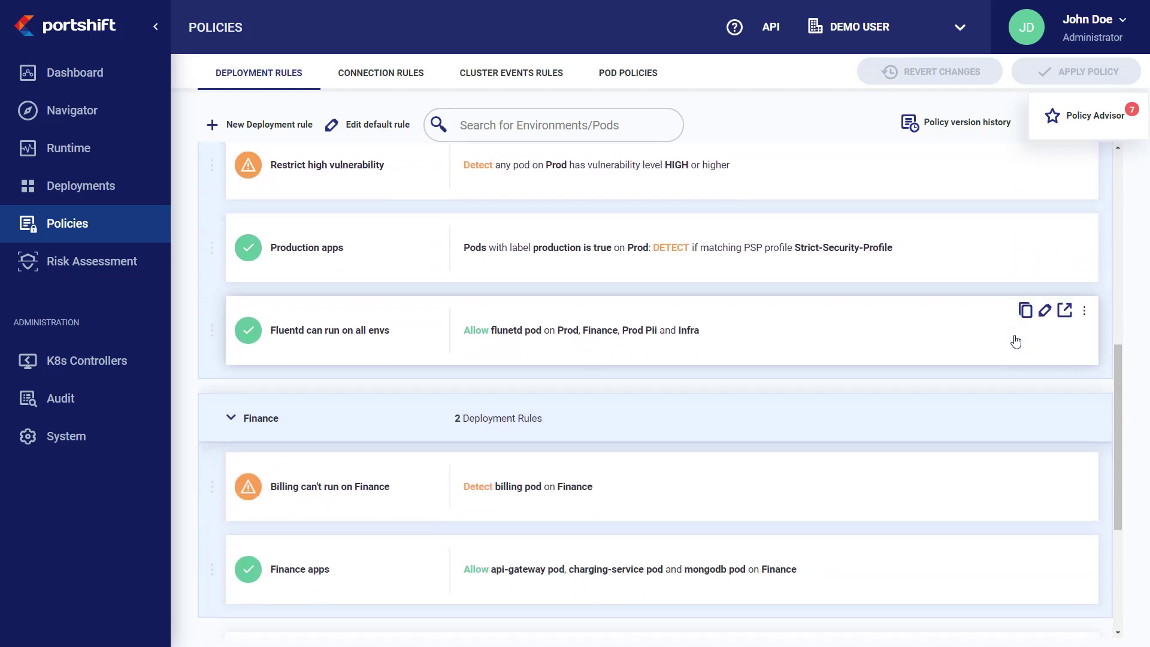
pyautogui.scroll(-5, 1017, 341)
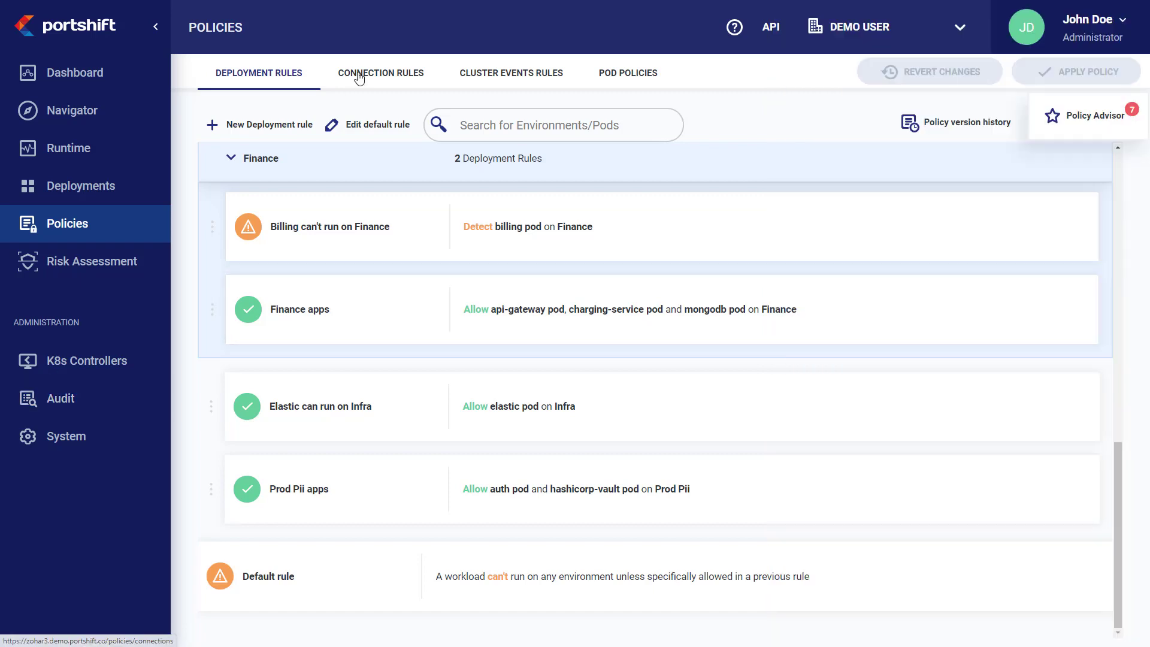
# Step: Review the existing connection rules and the cluster events rules
pyautogui.click(359, 77)
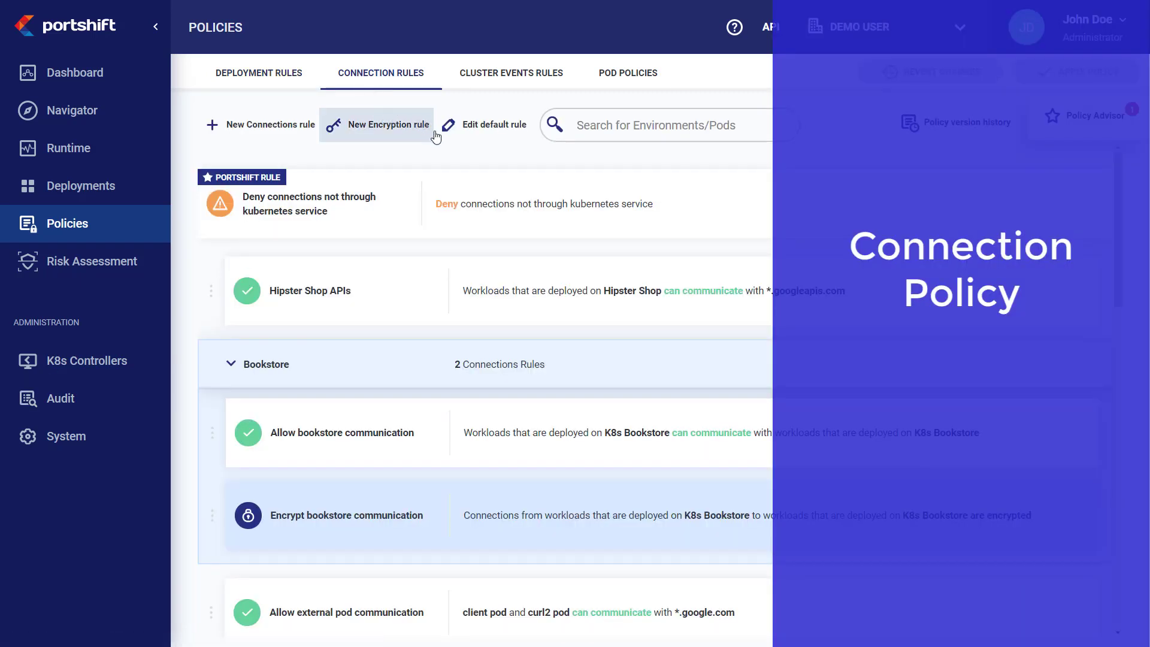
pyautogui.scroll(-9, 461, 152)
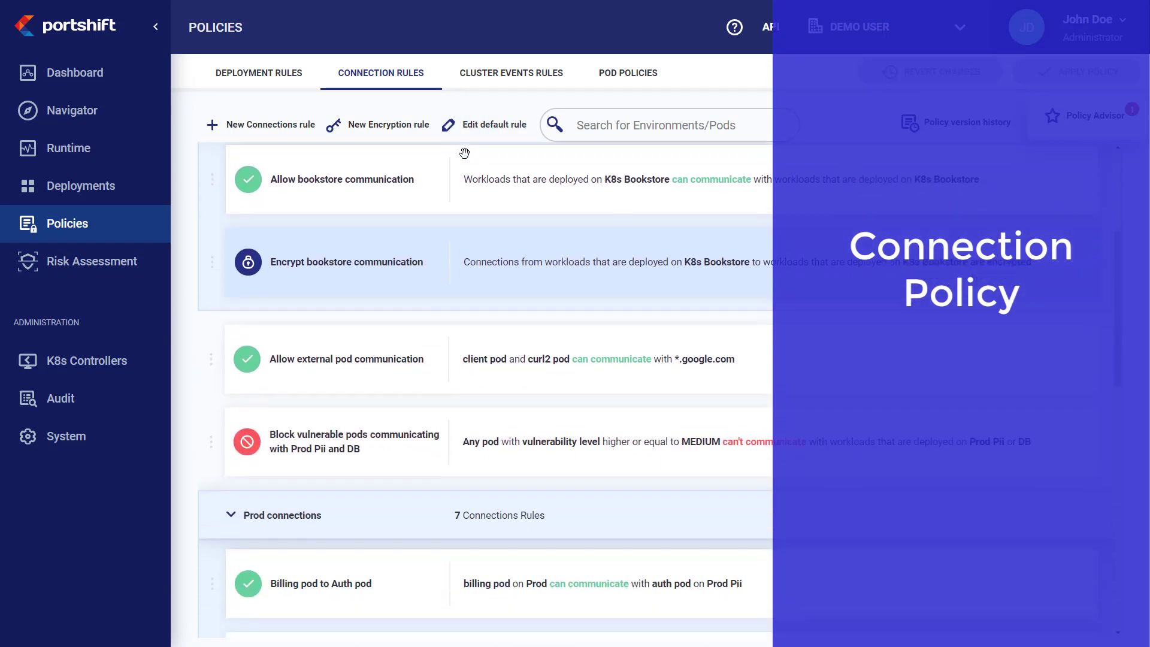
pyautogui.scroll(-15, 465, 154)
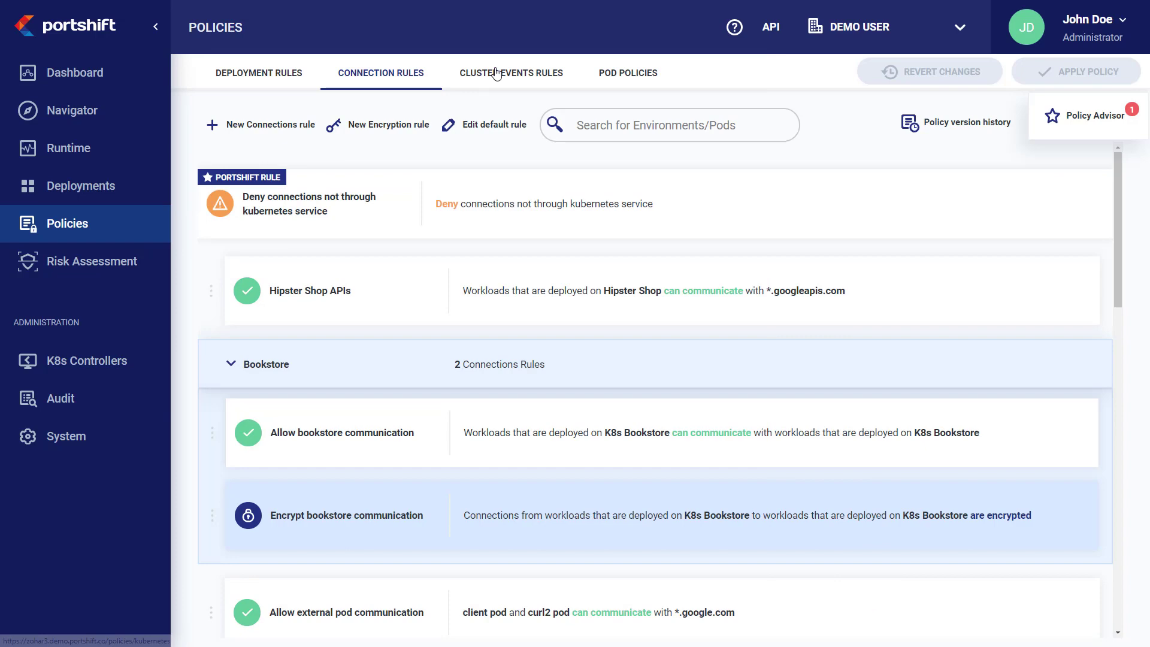
pyautogui.click(497, 72)
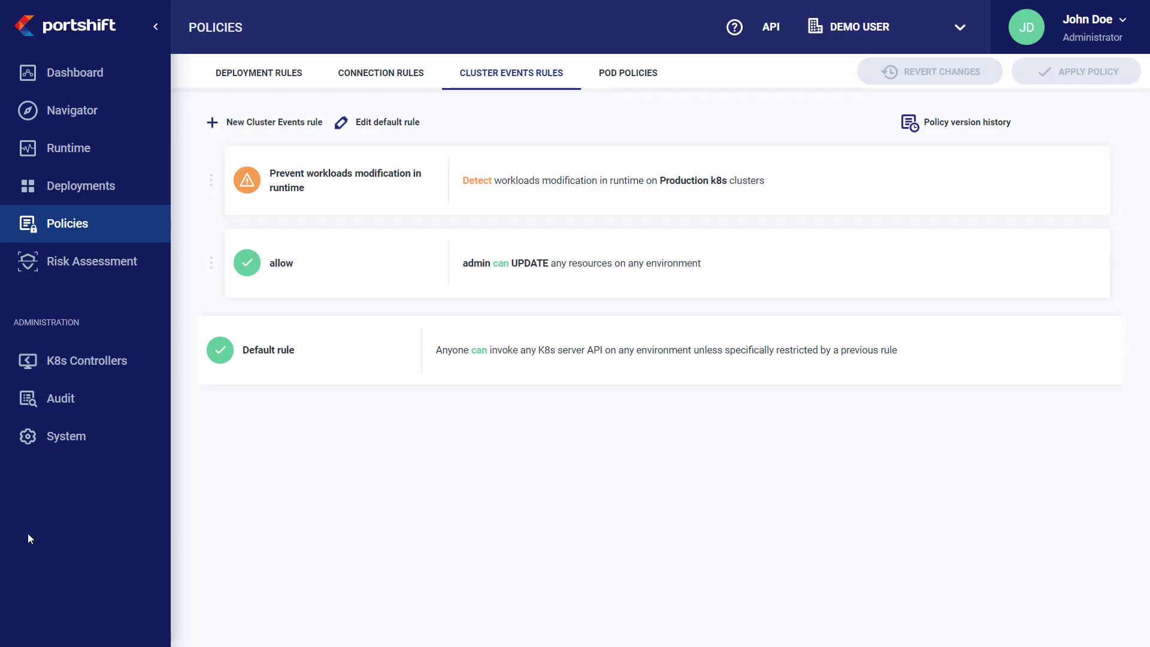
# Step: Start a new deployment rule for any identified pod with vulnerability level Medium and pod security policy profile Strict-Security-Profile
pyautogui.click(248, 75)
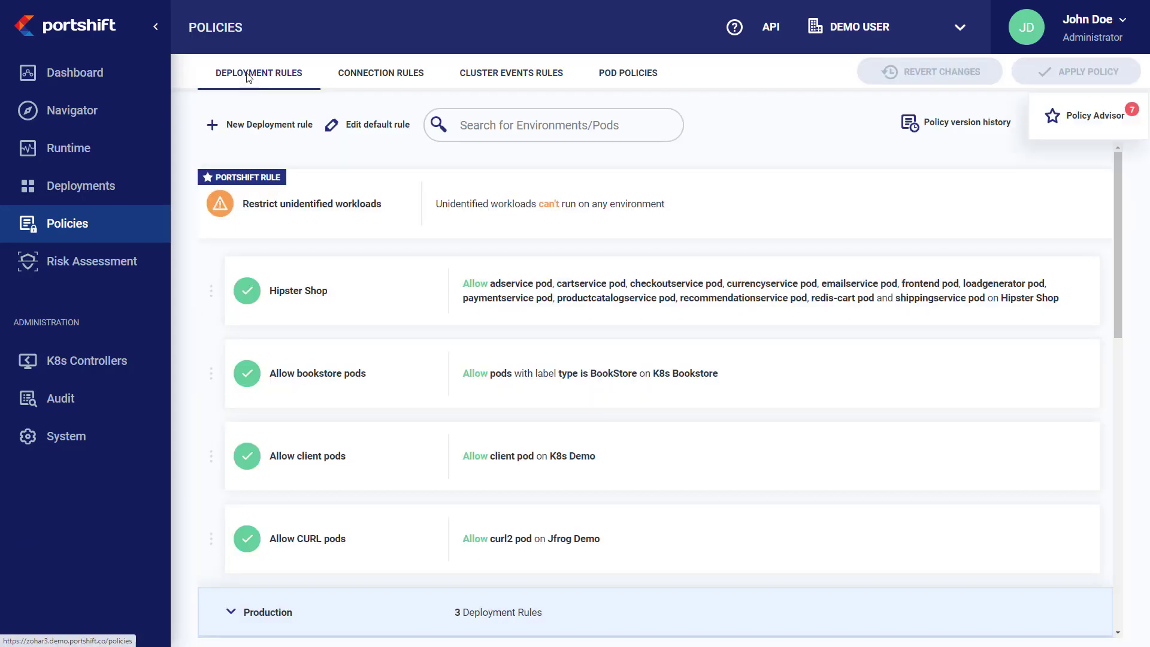
pyautogui.click(240, 127)
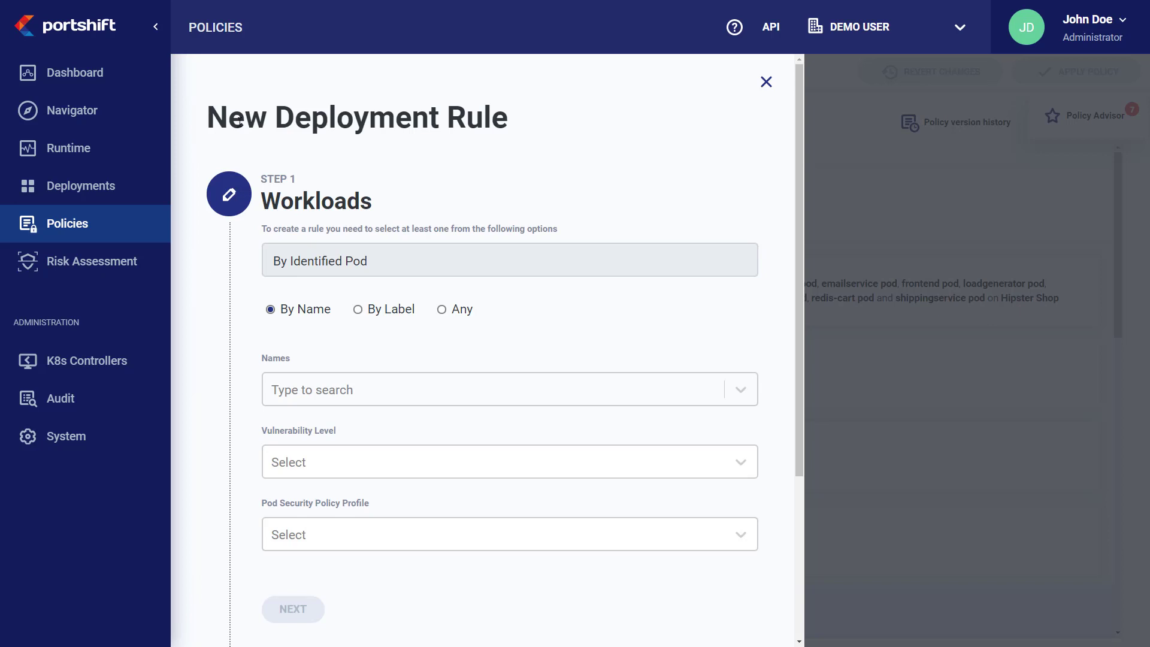
pyautogui.click(376, 314)
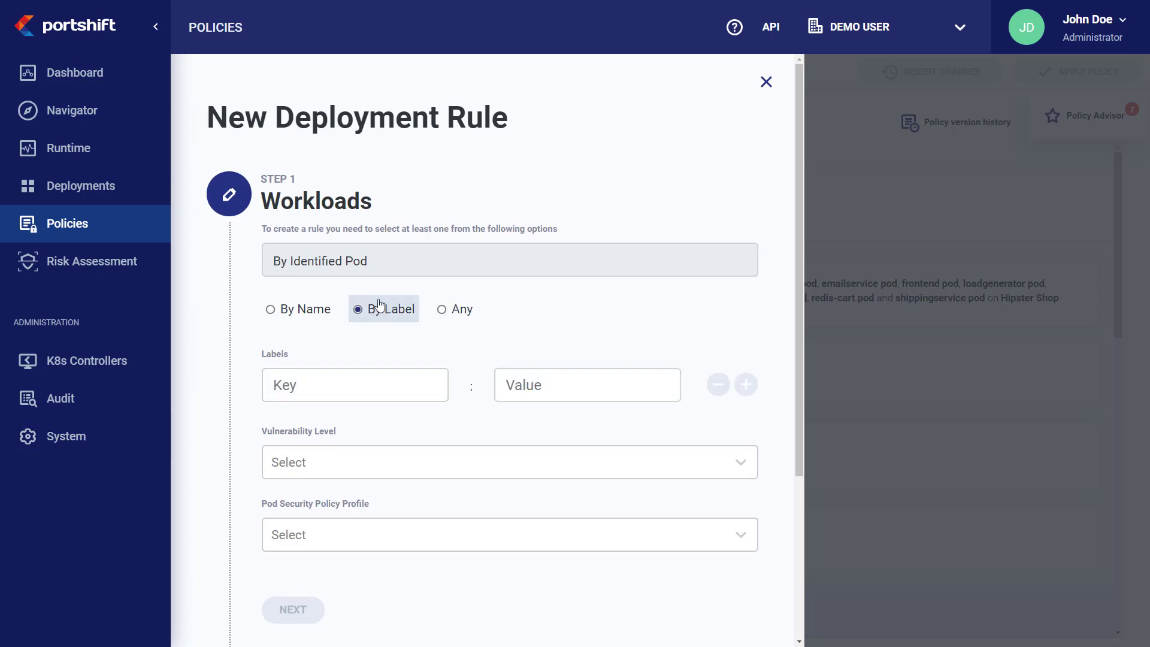
pyautogui.click(443, 310)
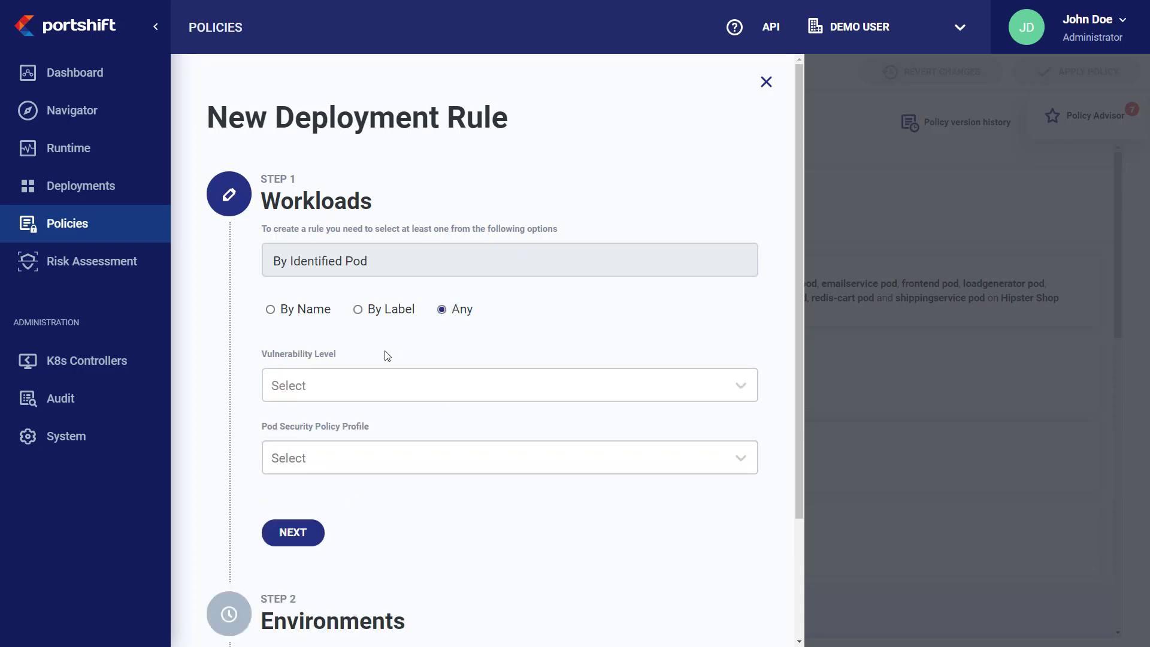
pyautogui.click(336, 390)
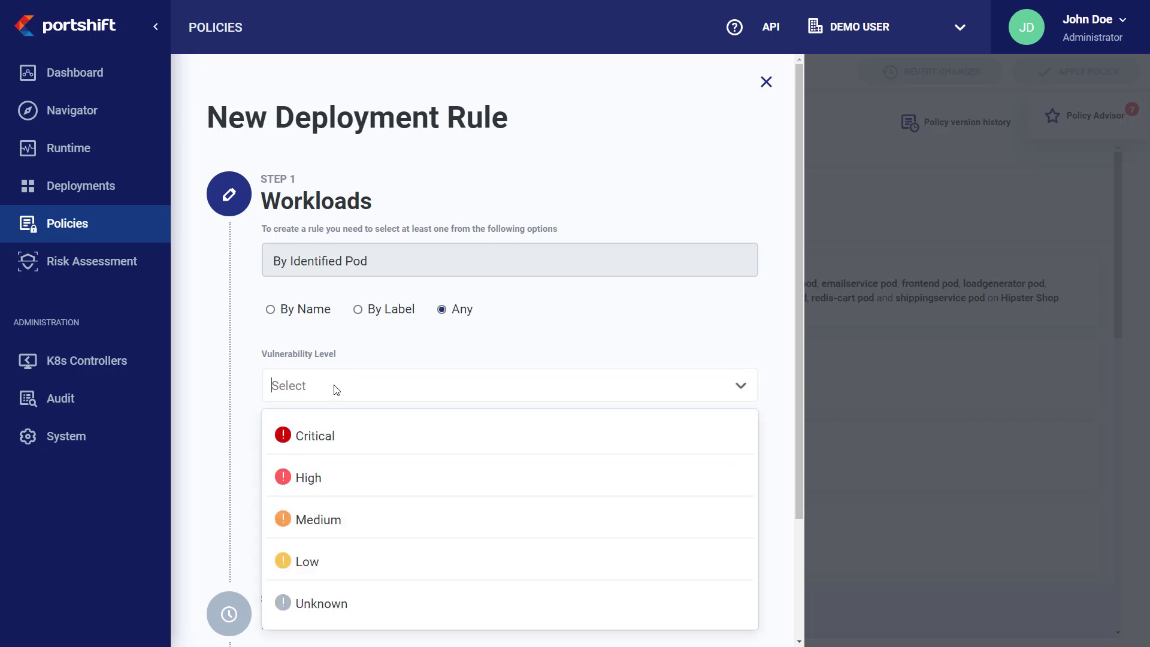
pyautogui.click(312, 520)
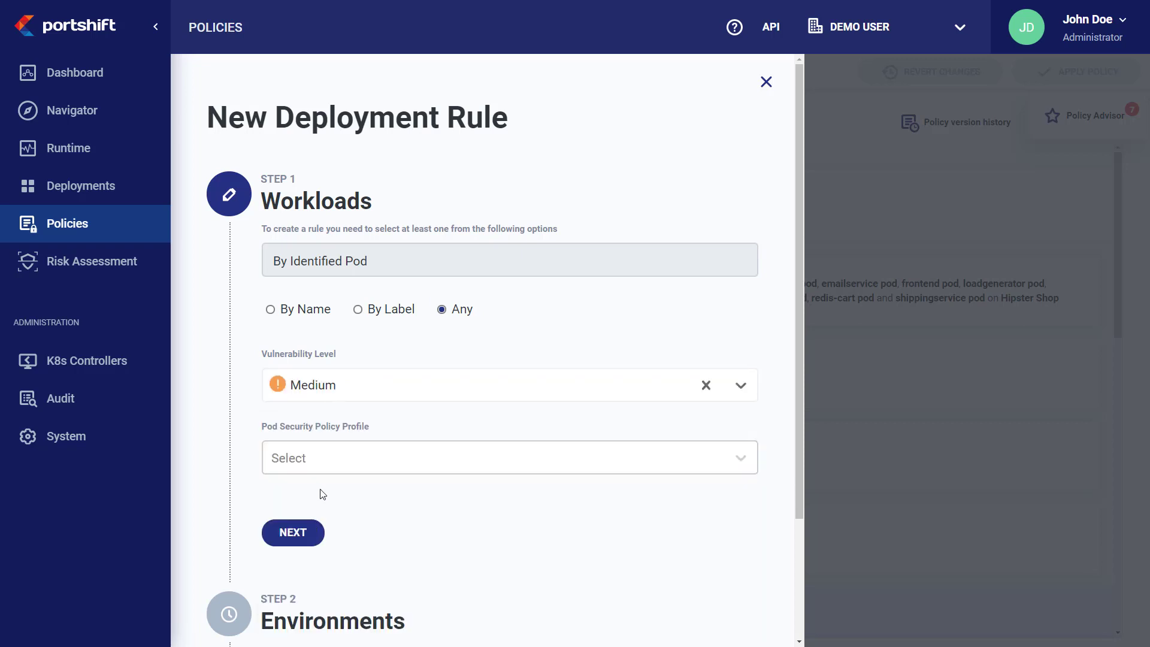
pyautogui.click(328, 466)
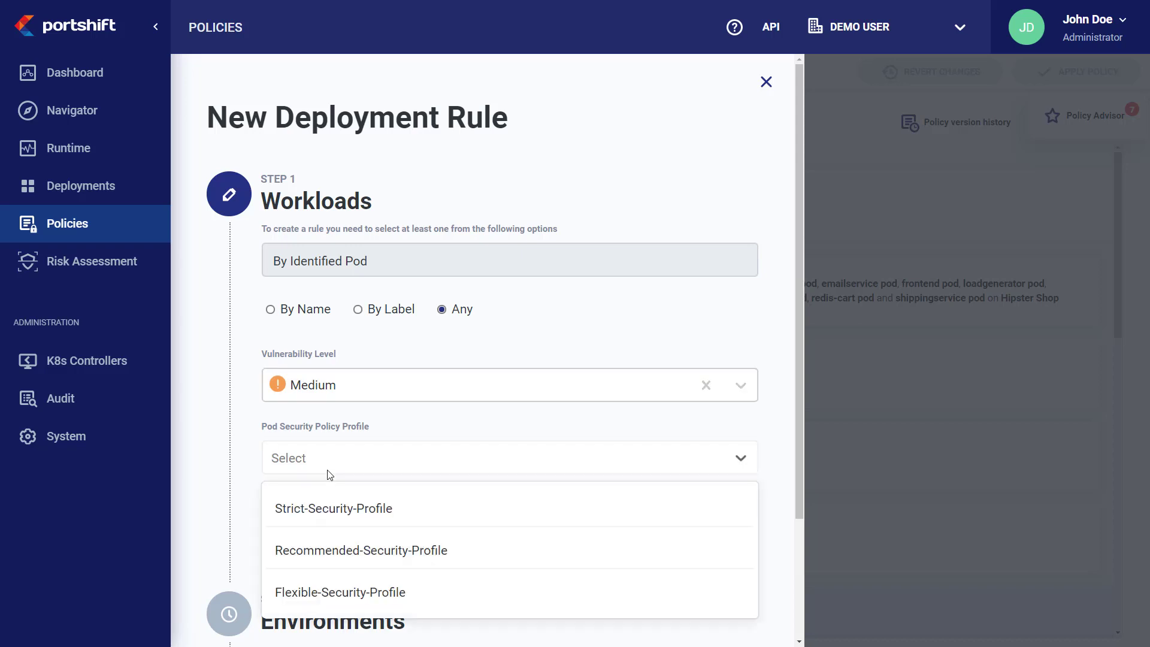
pyautogui.click(333, 509)
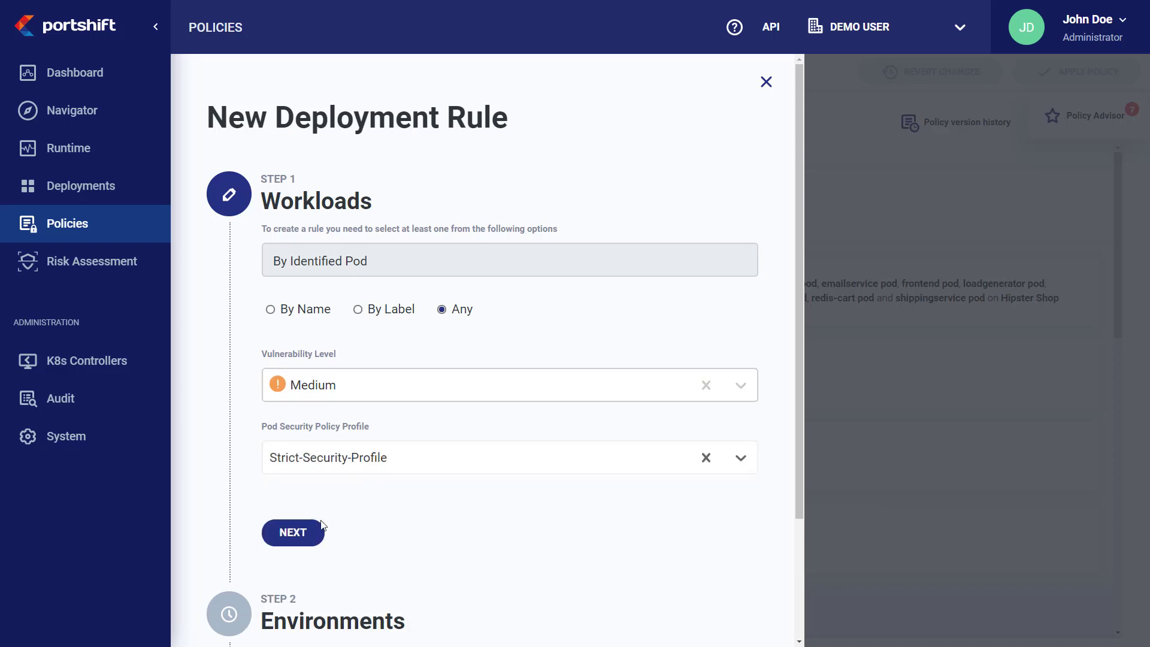
pyautogui.click(308, 533)
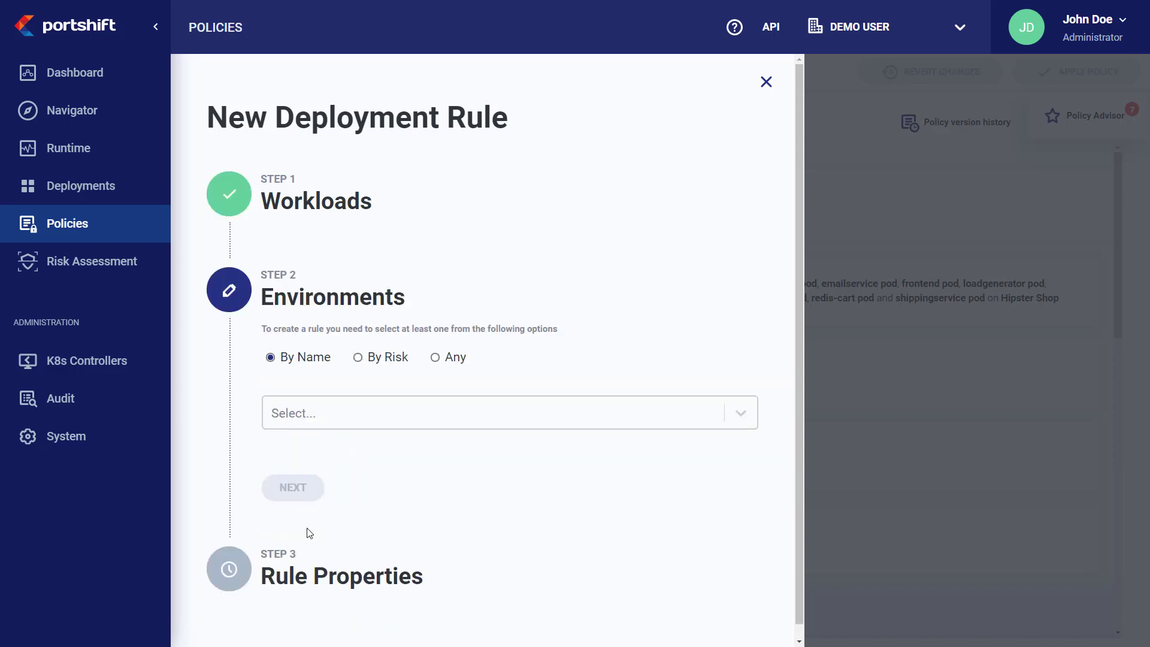
# Step: Set the new deployment rule's environments to Any and continue to the rule properties
pyautogui.click(362, 367)
pyautogui.click(339, 414)
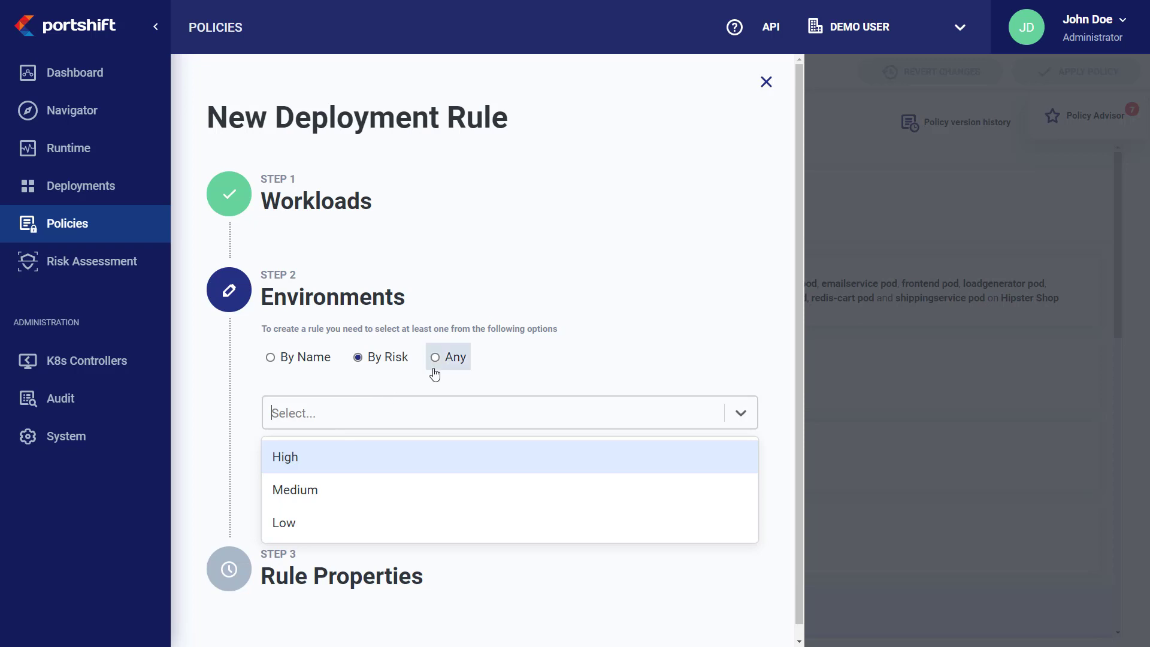
pyautogui.click(303, 357)
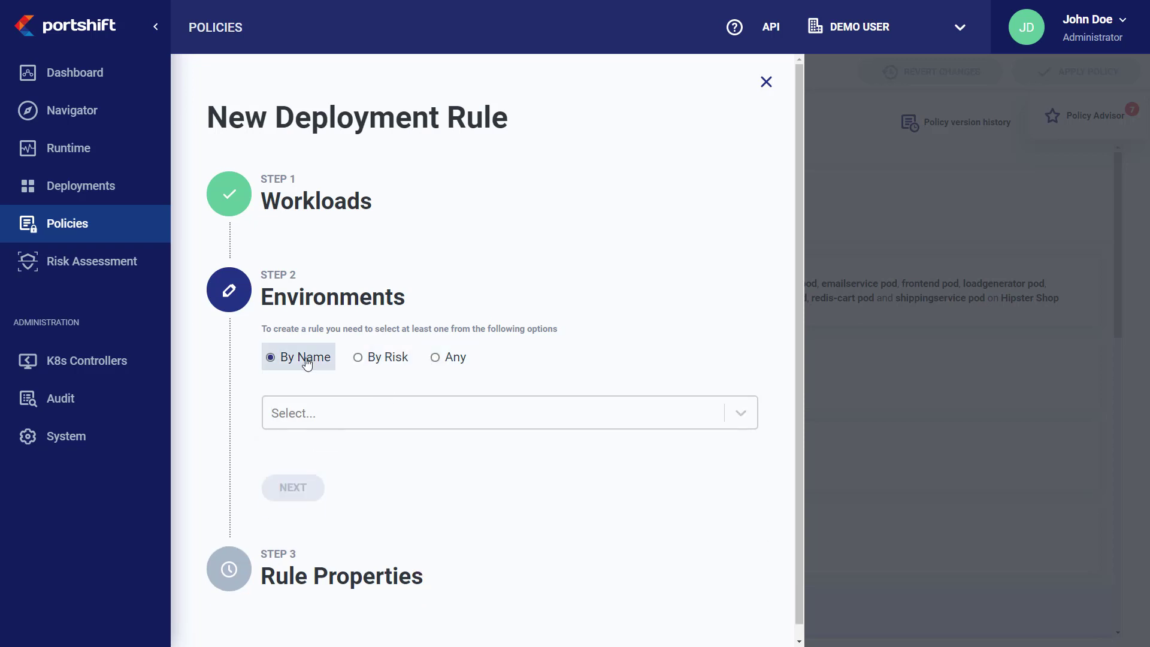
pyautogui.click(317, 410)
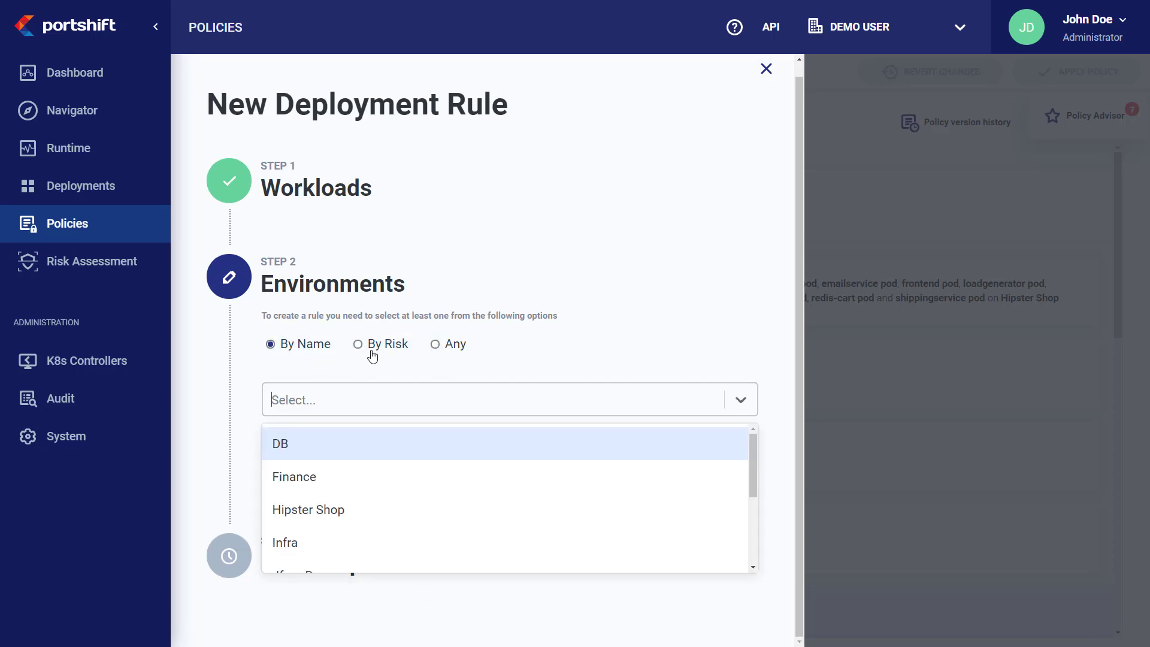
pyautogui.click(435, 347)
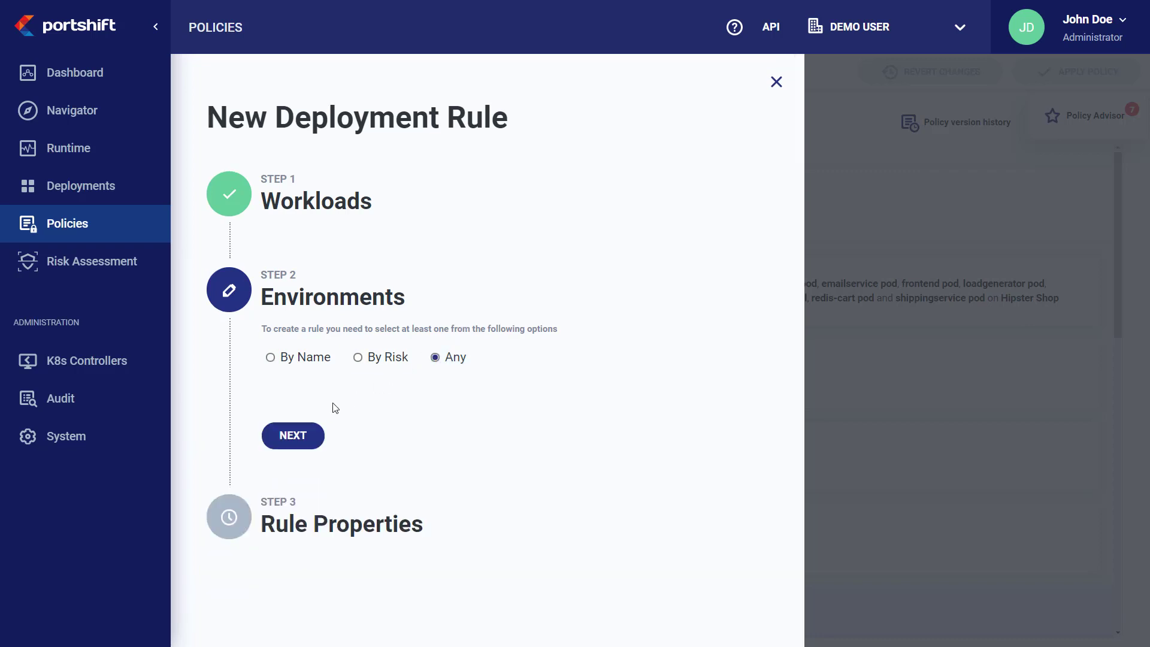
pyautogui.click(294, 435)
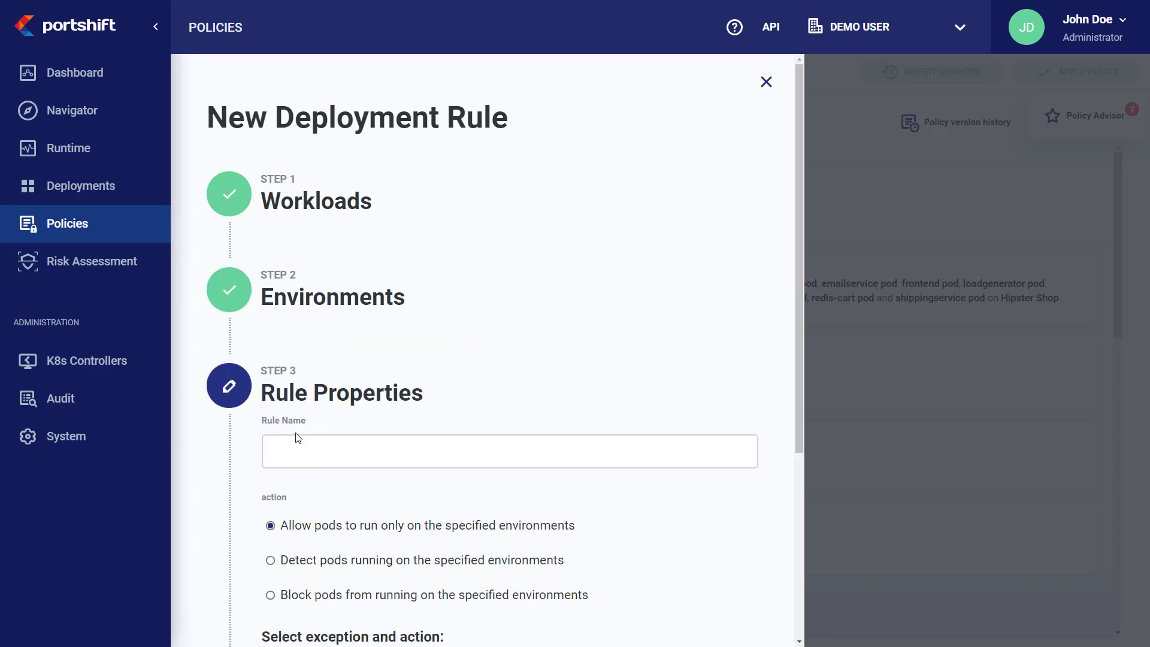
# Step: Name the rule myRule, set its action to detect pods running on the specified environments, and finish it
pyautogui.click(298, 438)
pyautogui.write('myRule')
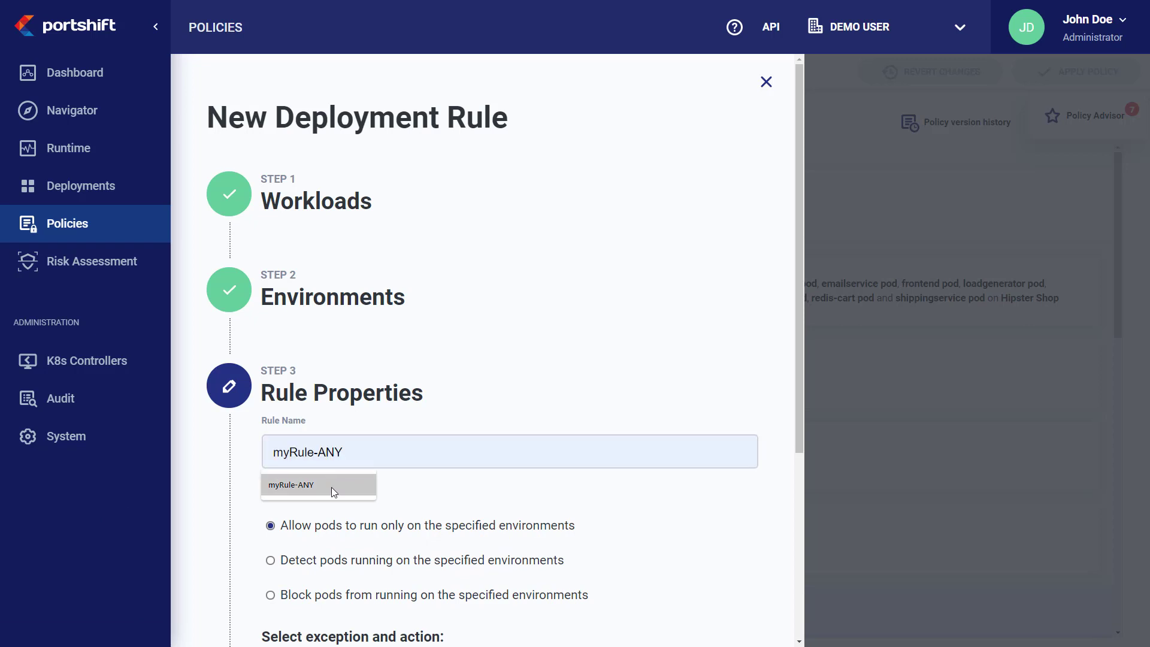
pyautogui.click(299, 564)
pyautogui.scroll(-2, 299, 568)
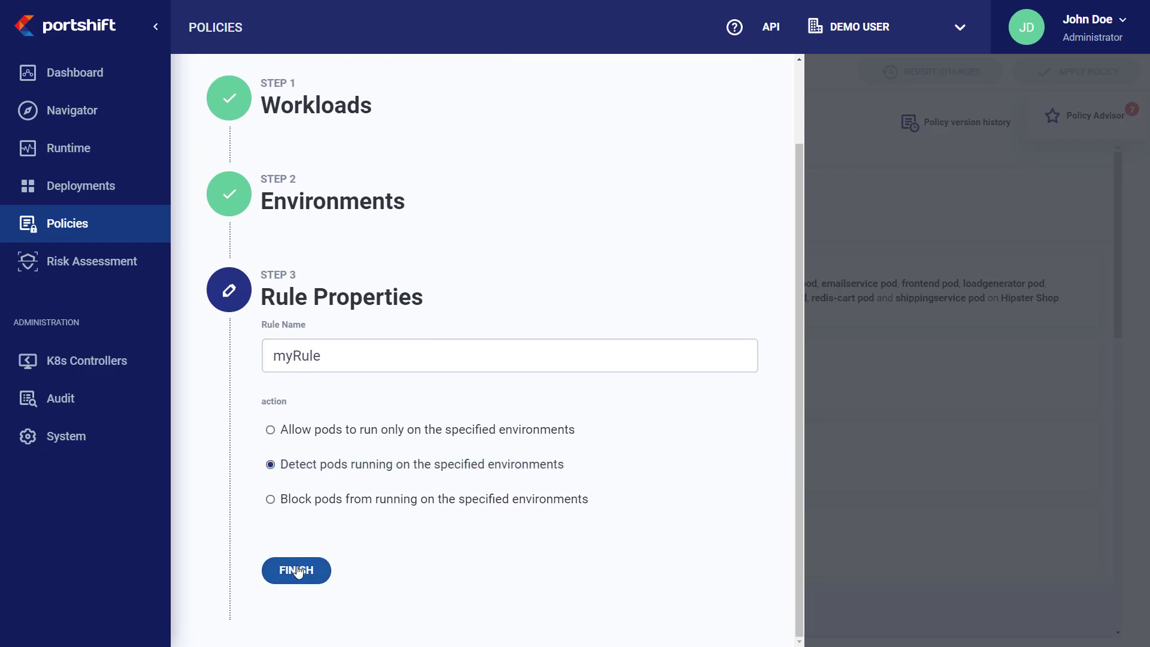
pyautogui.click(297, 571)
# Step: Inspect the settings of myRule and the default deployment rule in their editing forms
pyautogui.scroll(-10, 212, 497)
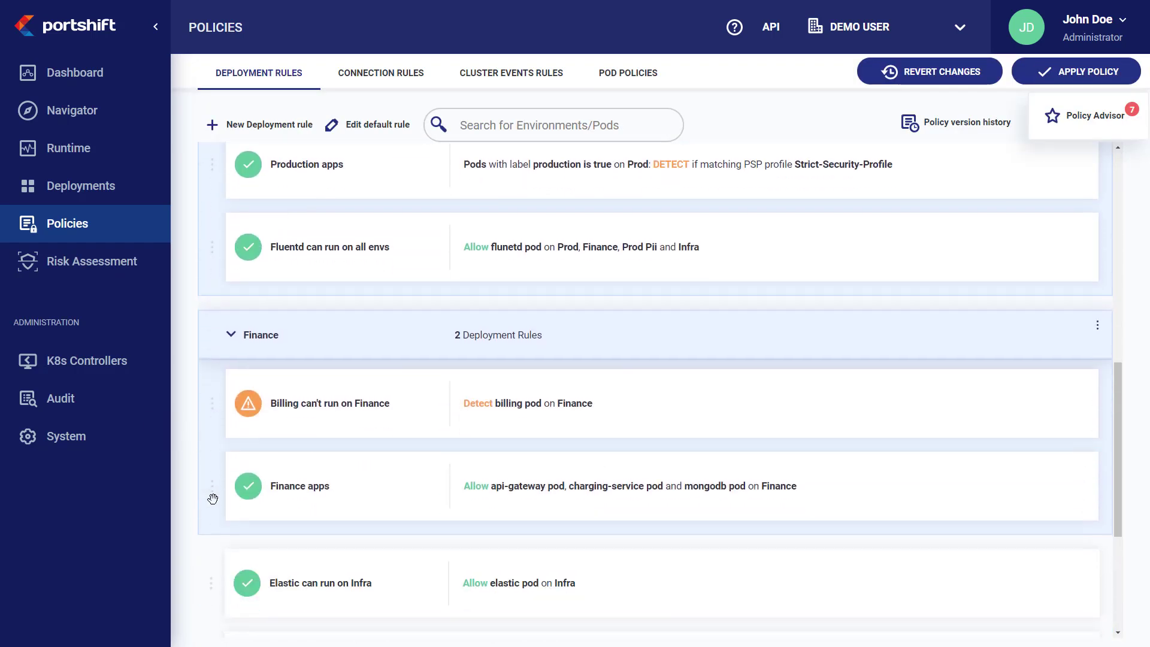
pyautogui.scroll(-4, 213, 499)
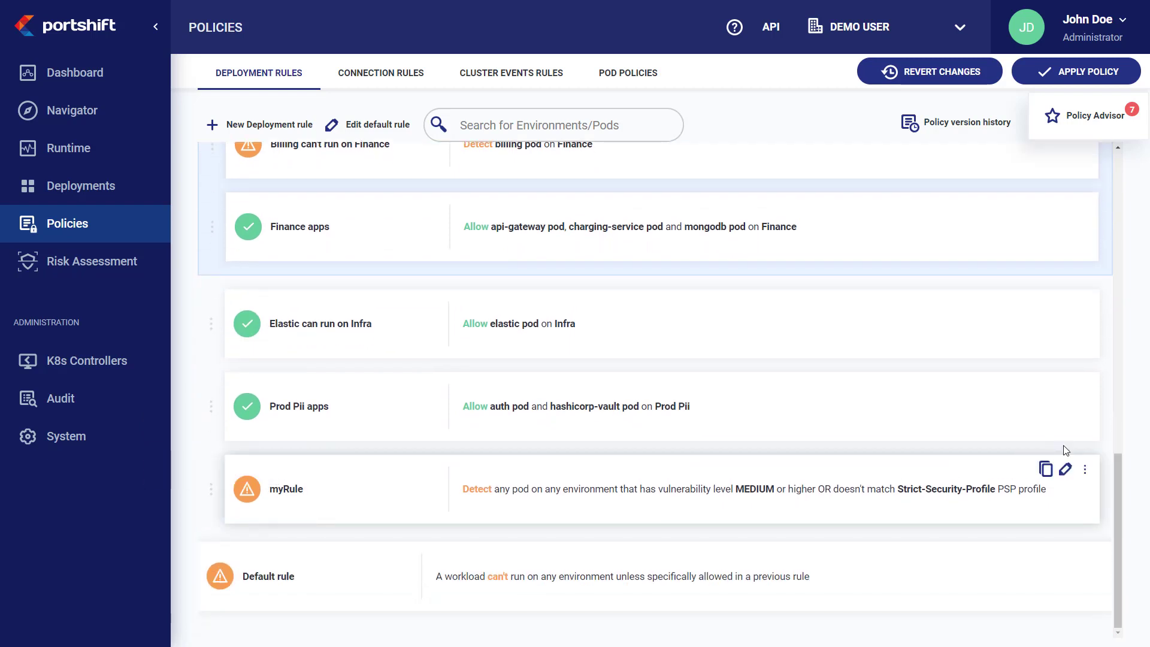
pyautogui.click(1068, 471)
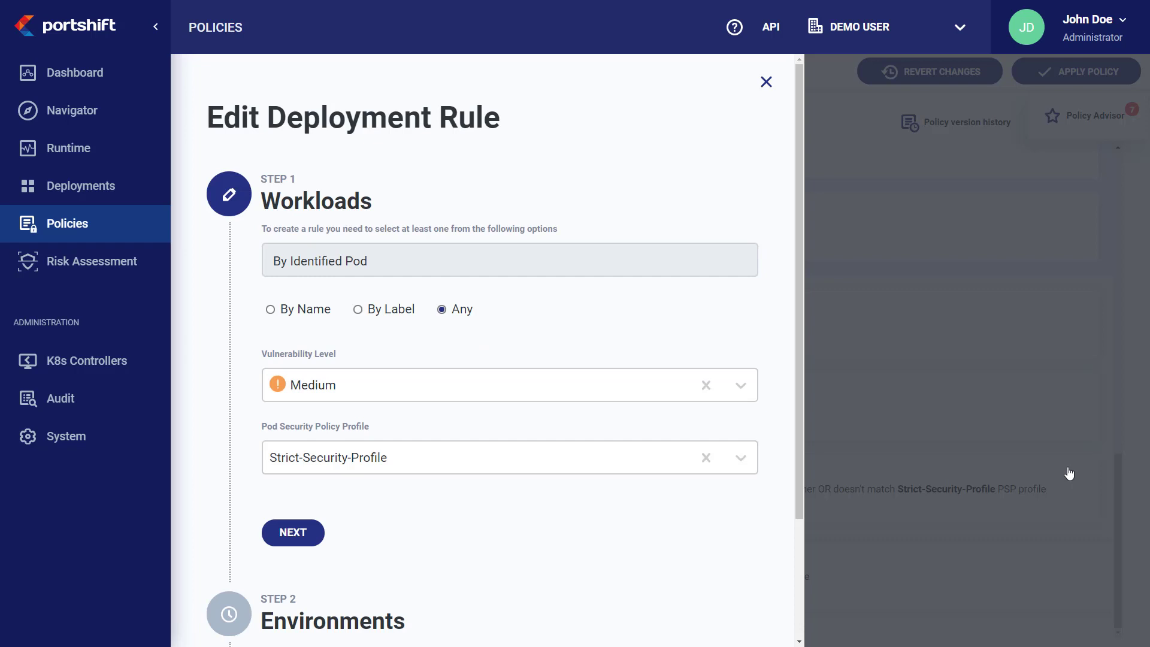
pyautogui.click(1069, 473)
pyautogui.scroll(-4, 338, 525)
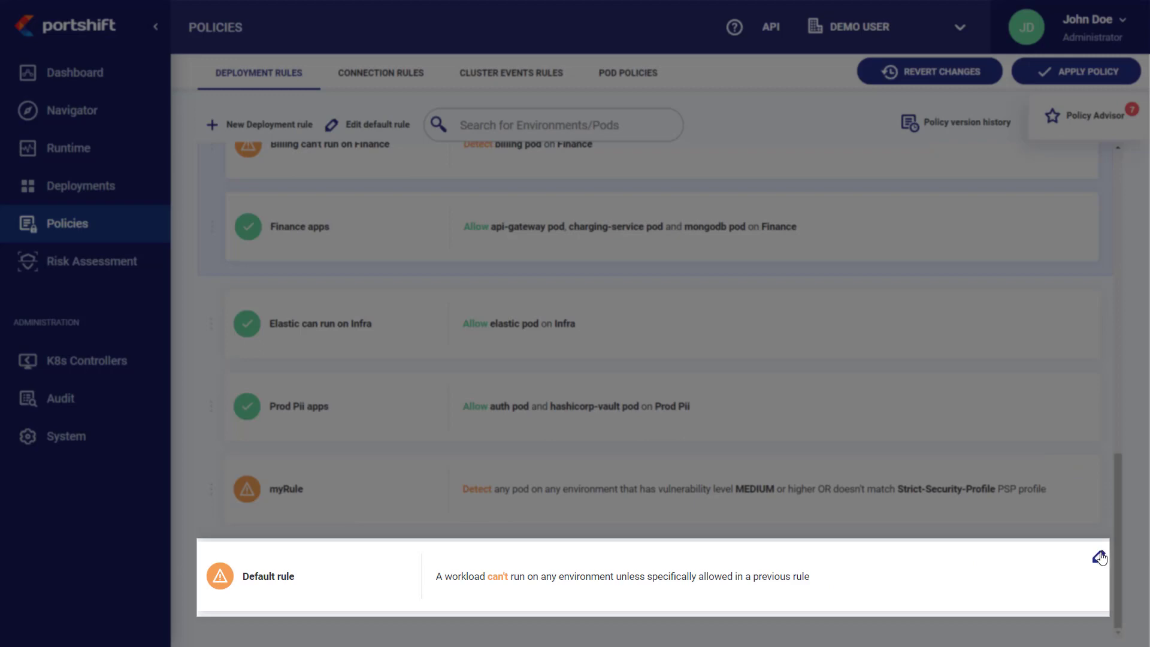
pyautogui.click(1100, 557)
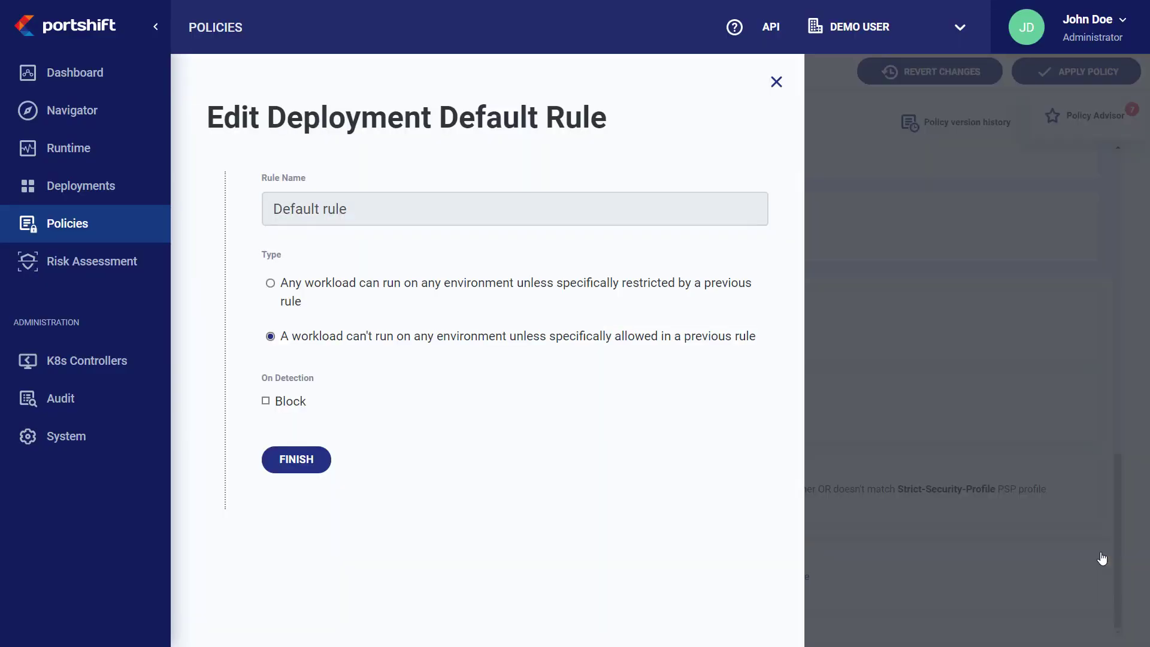
pyautogui.click(1100, 554)
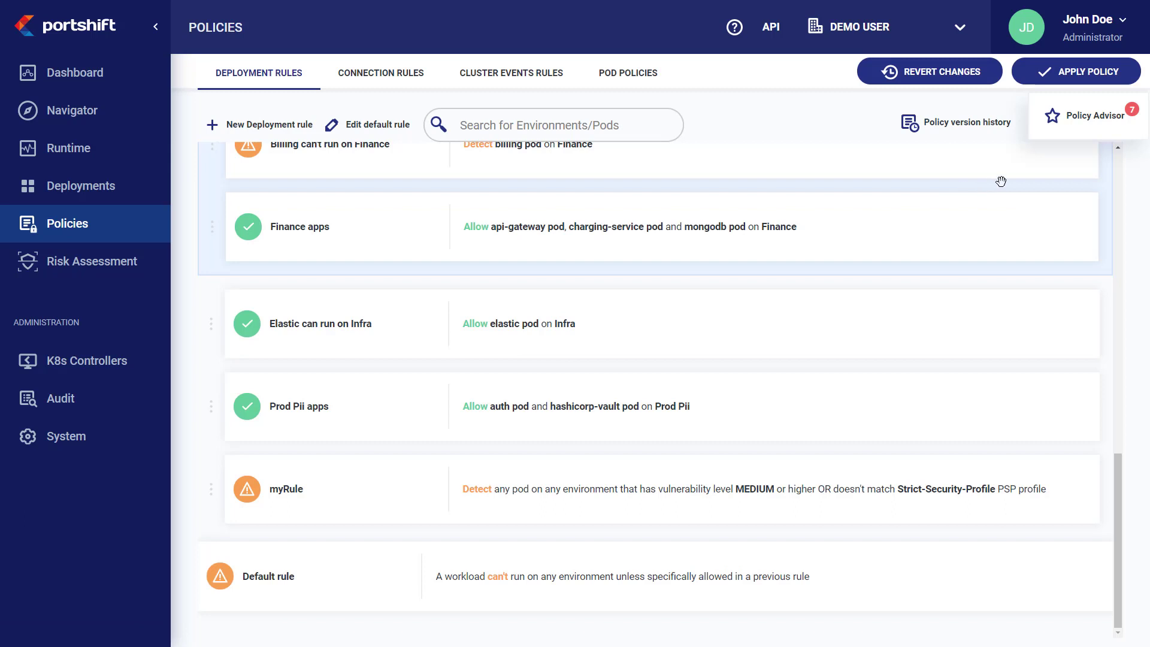
# Step: Apply the Policy Advisor's recommended rule that blocks pods with CRITICAL vulnerability on high-risk environments
pyautogui.click(1089, 121)
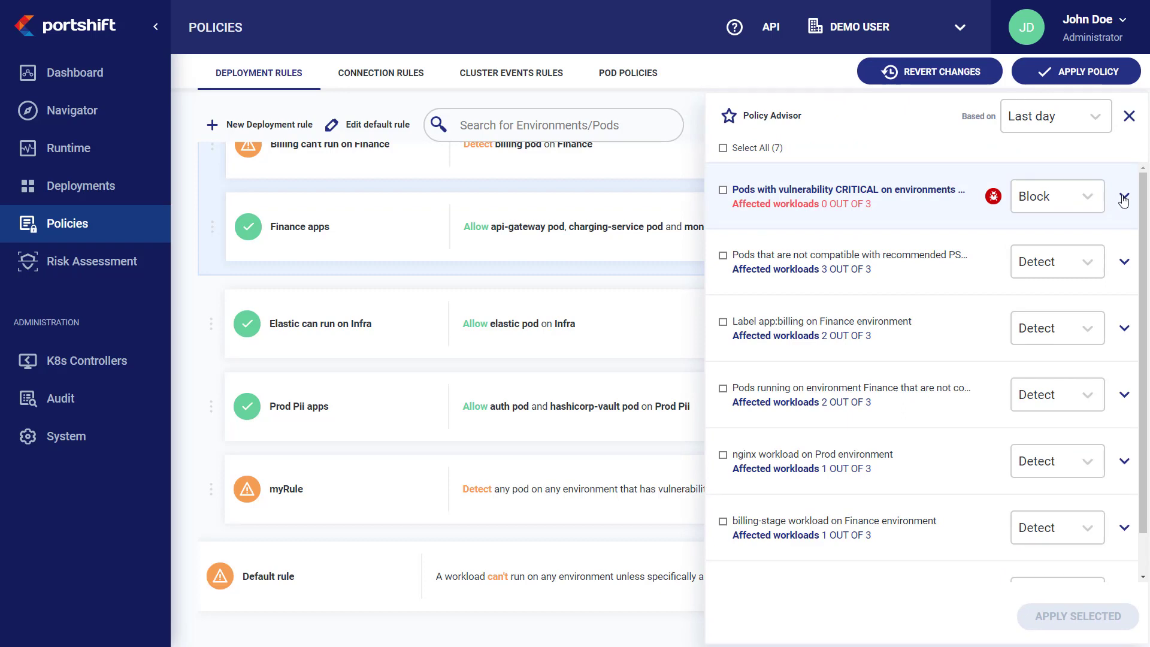
pyautogui.click(1124, 199)
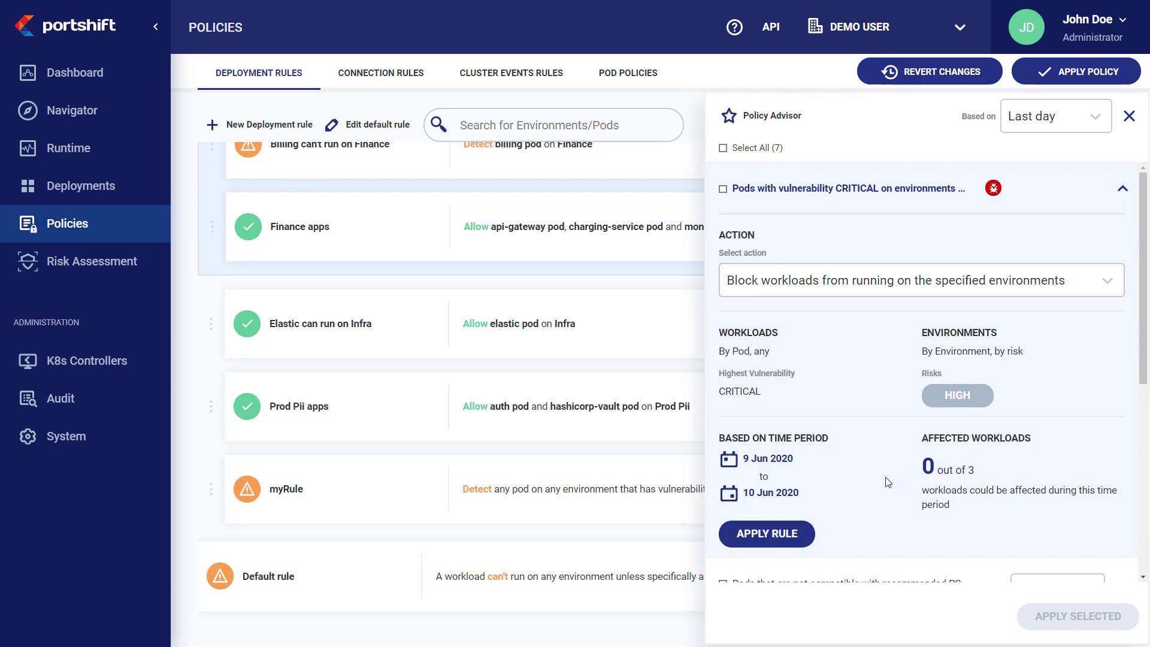
pyautogui.scroll(-3, 793, 538)
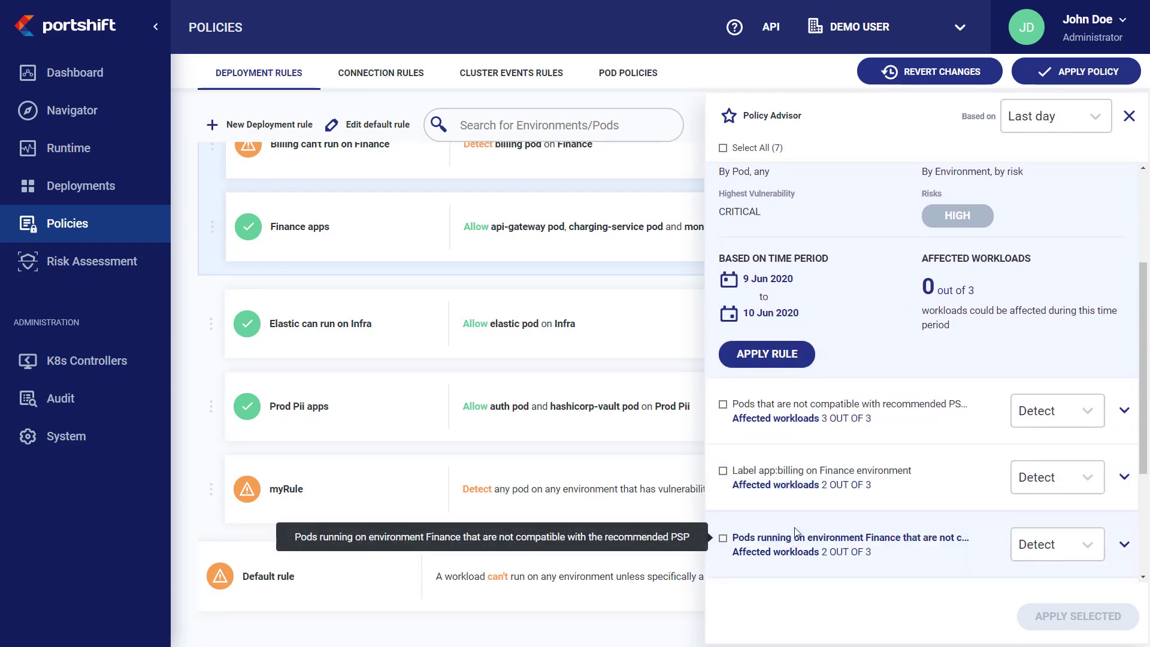
pyautogui.click(793, 364)
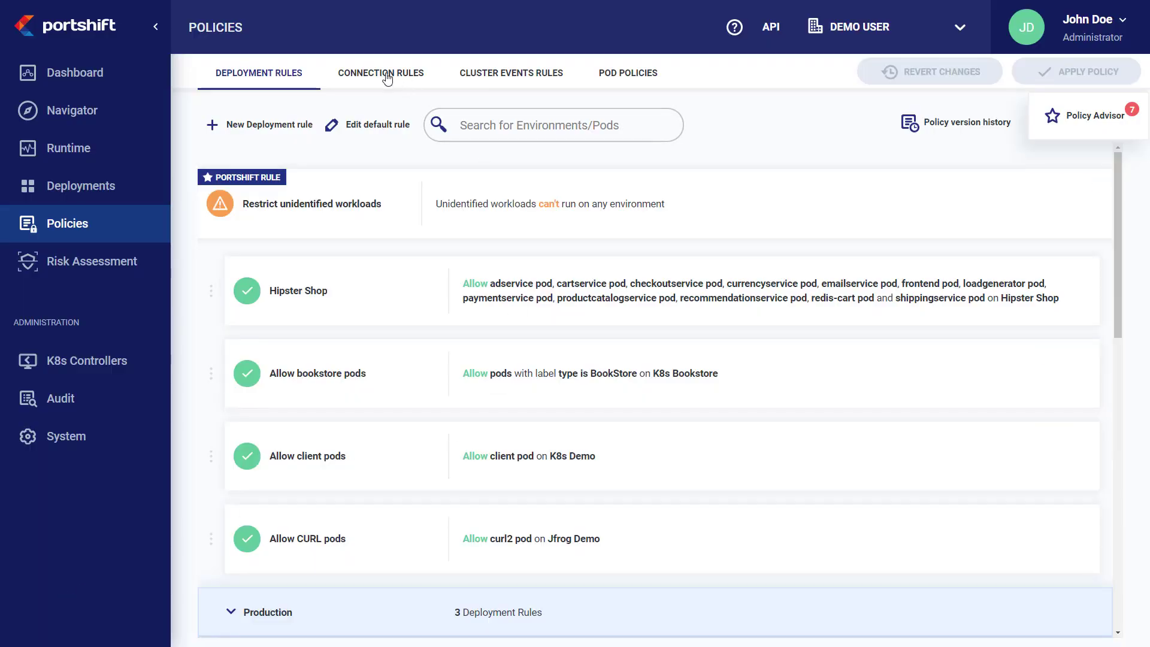
# Step: Start a new connections rule and examine the source types By Environment, By Expansion, By IP and By Pod
pyautogui.click(384, 77)
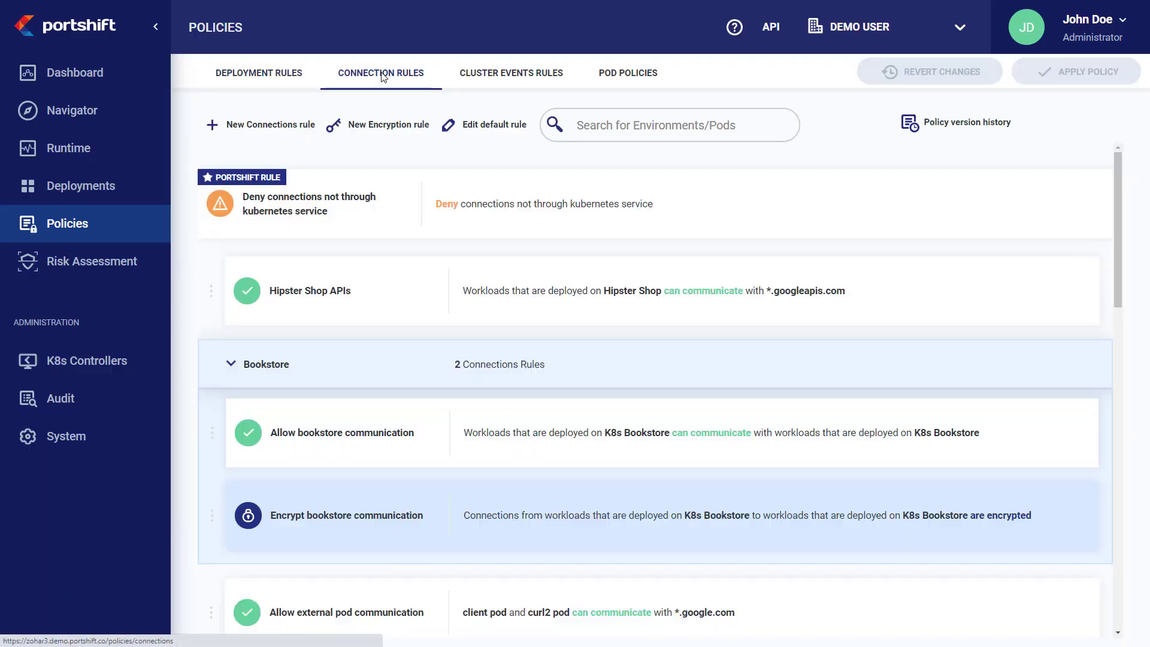
pyautogui.click(277, 132)
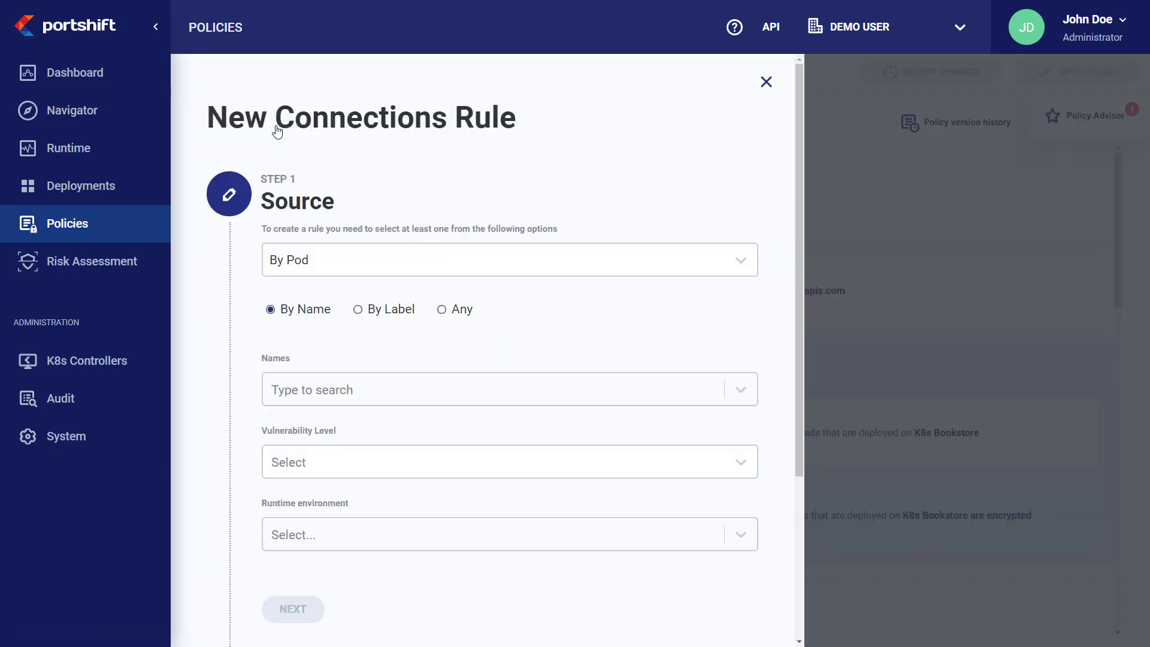
pyautogui.click(335, 265)
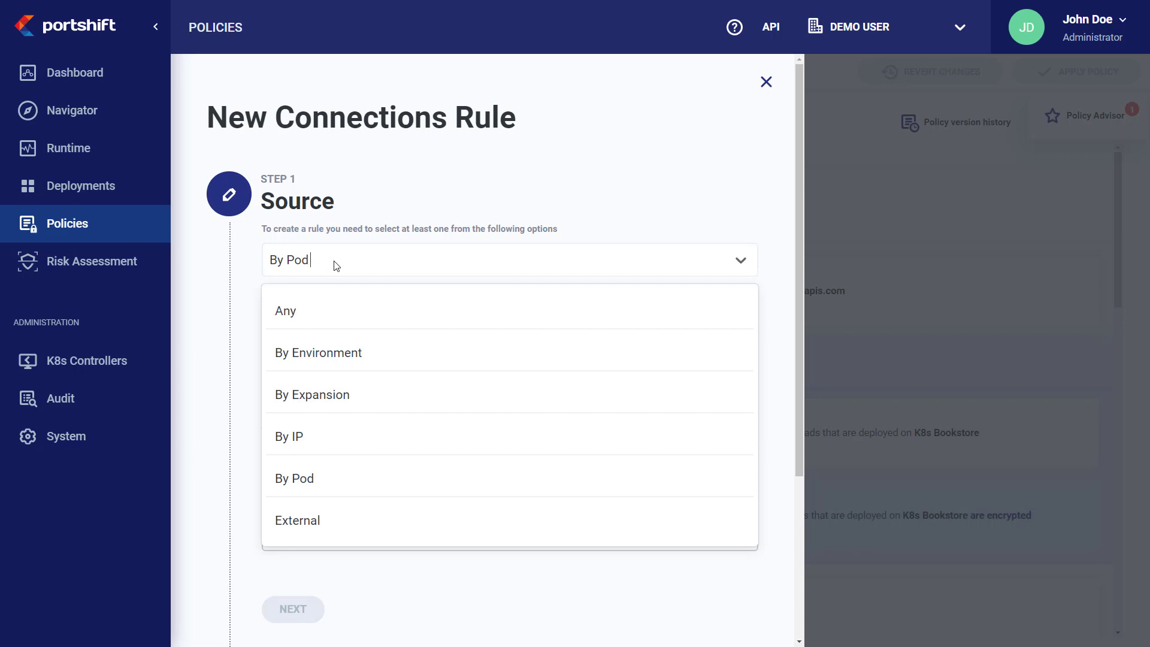
pyautogui.click(334, 353)
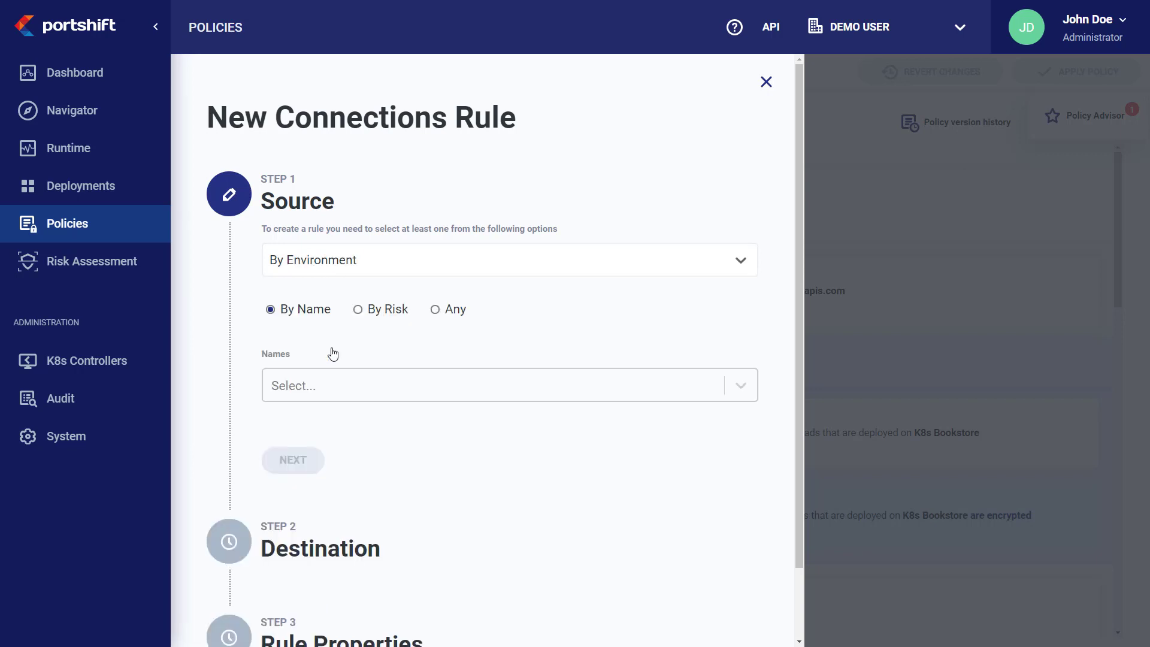
pyautogui.click(326, 262)
pyautogui.click(330, 398)
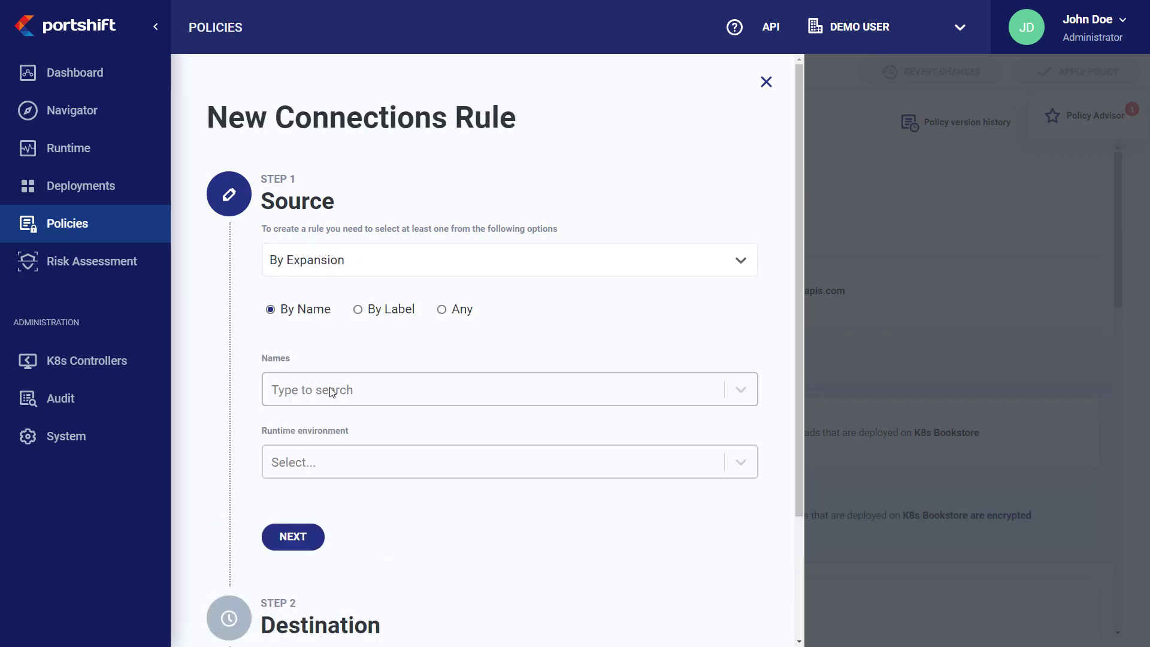
pyautogui.click(326, 268)
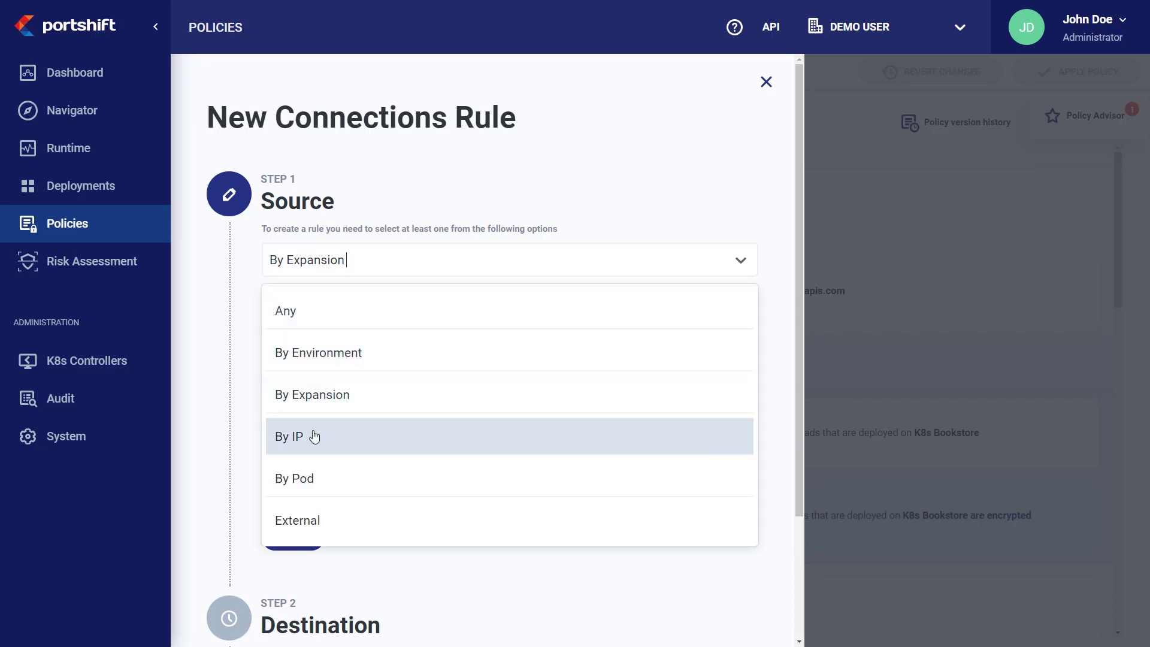
pyautogui.click(311, 436)
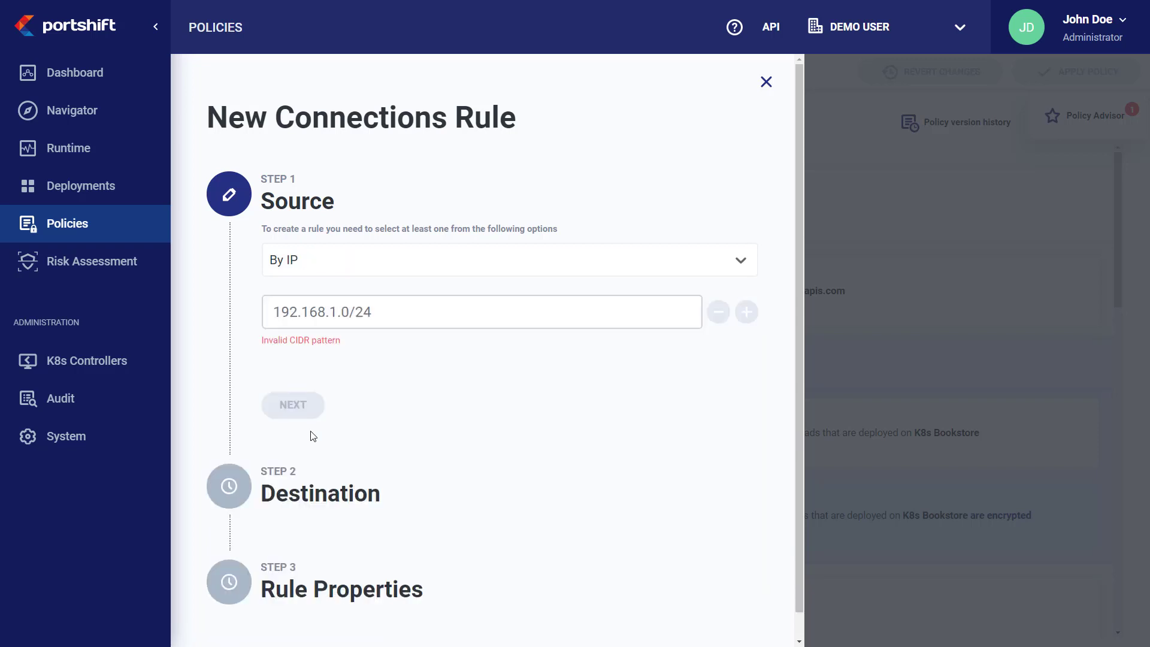
pyautogui.click(323, 268)
pyautogui.click(318, 477)
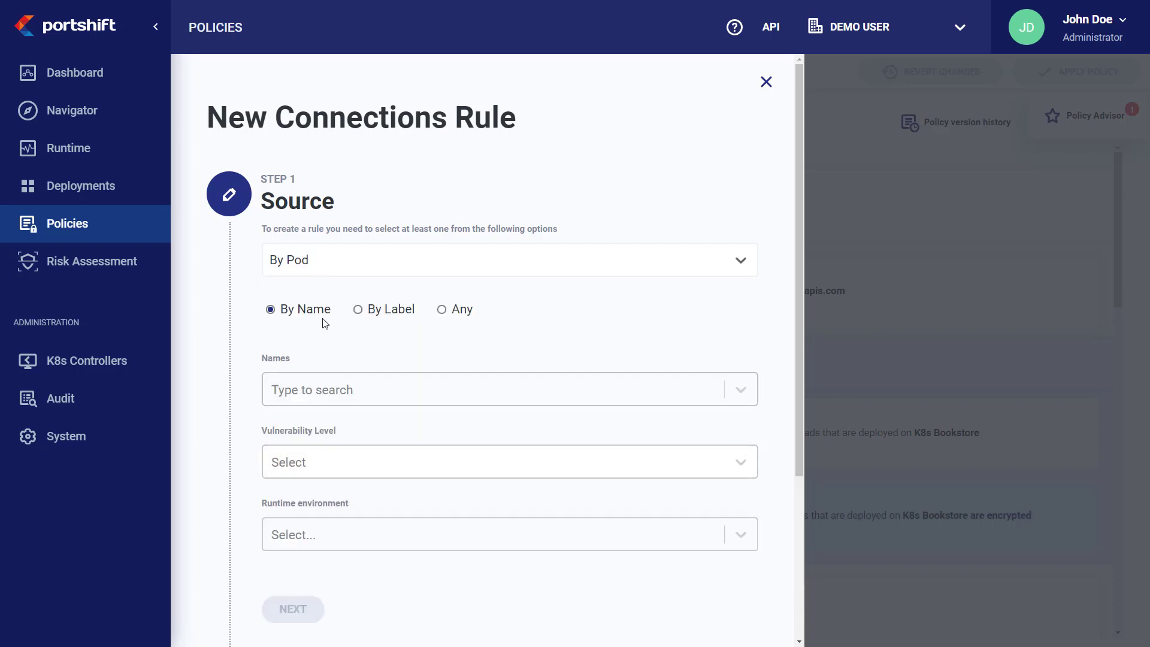
# Step: Set the rule's source to the Finance environment and its destination to pods with the label version: latest
pyautogui.click(311, 265)
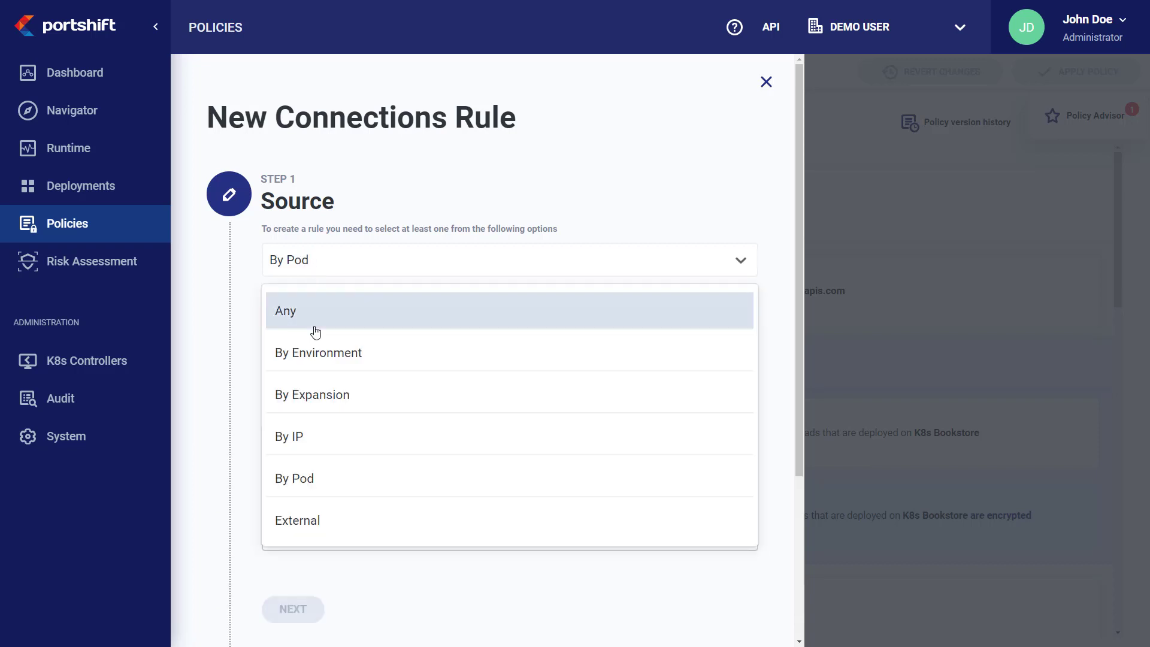
pyautogui.click(312, 353)
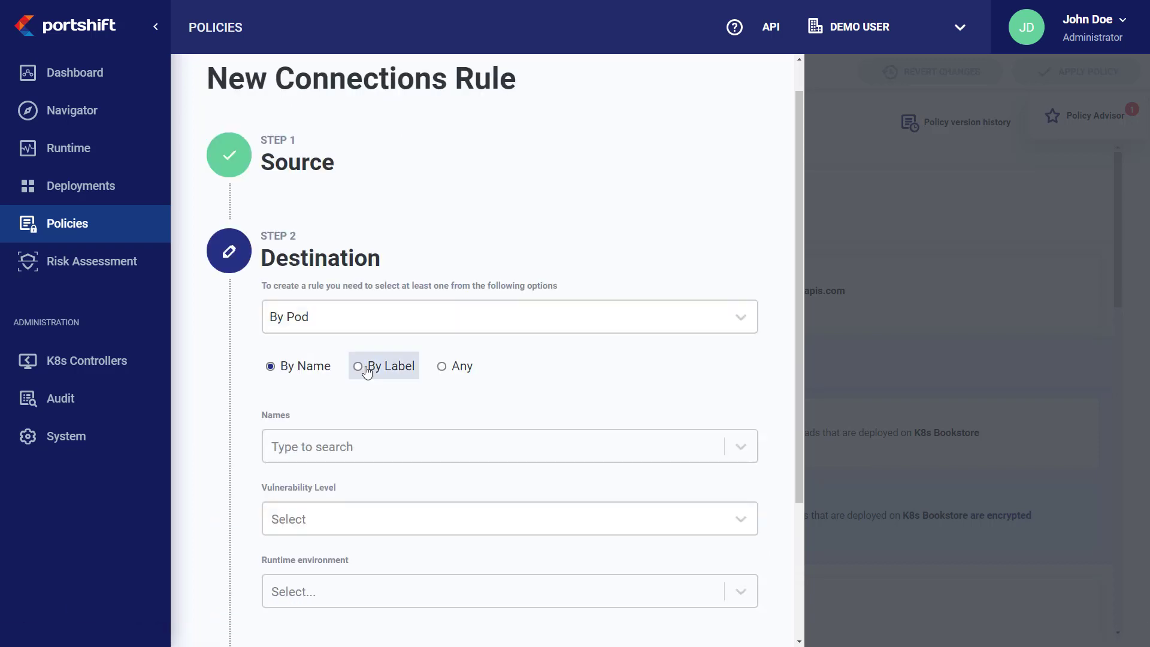
pyautogui.click(377, 365)
pyautogui.click(330, 442)
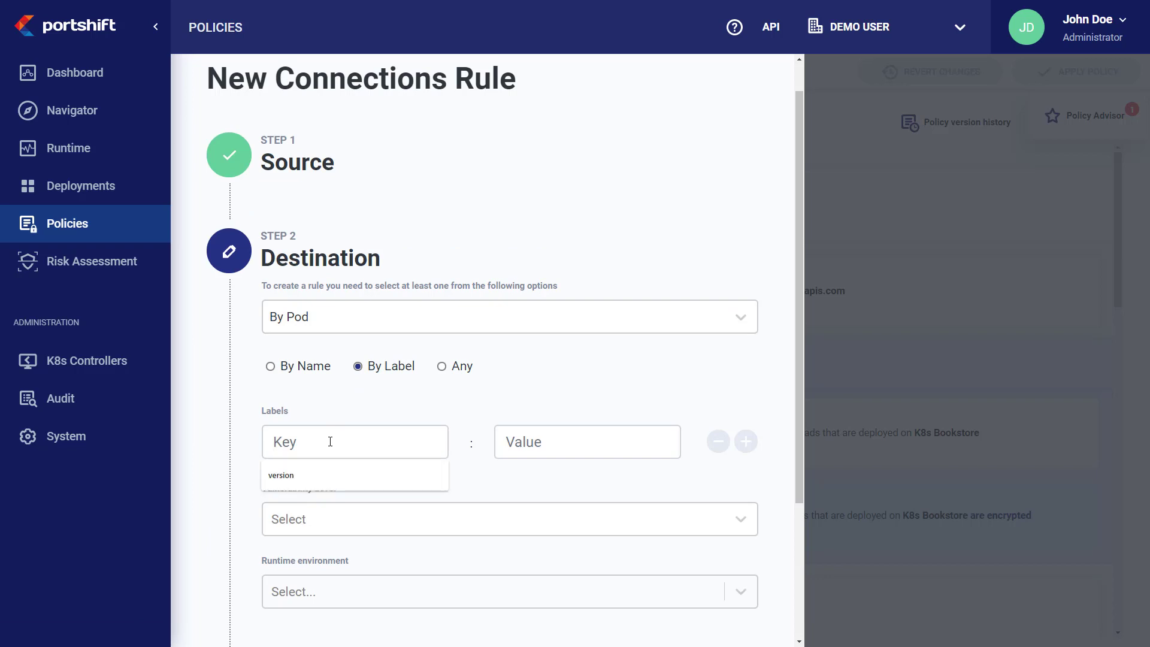
pyautogui.click(311, 475)
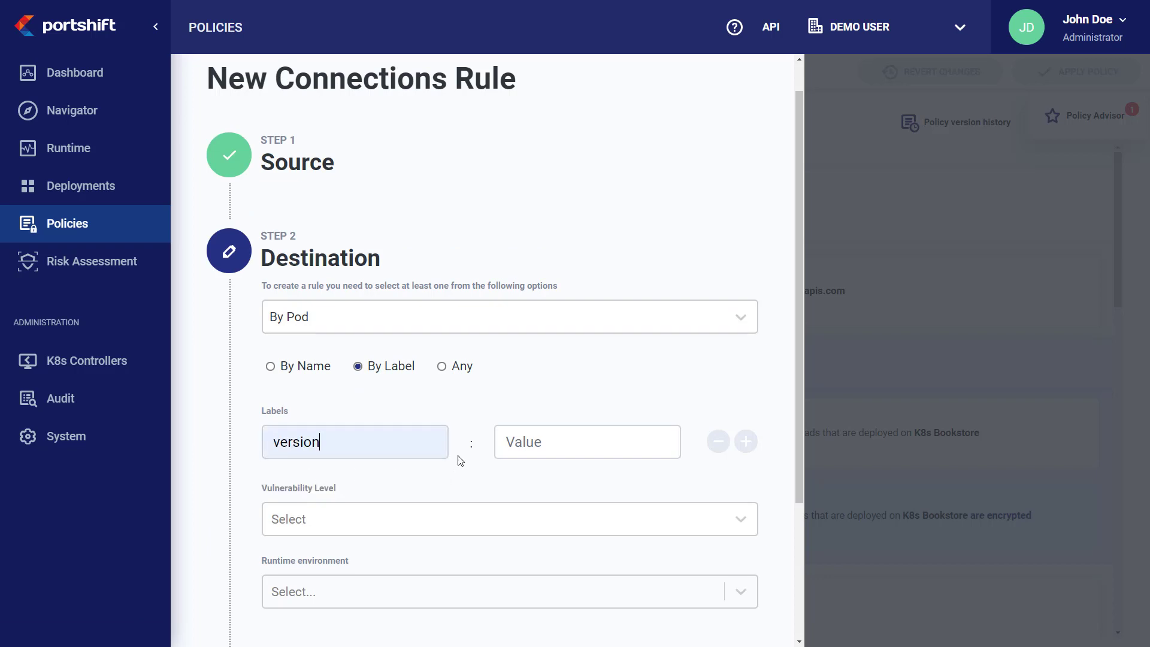
pyautogui.click(536, 447)
pyautogui.click(523, 473)
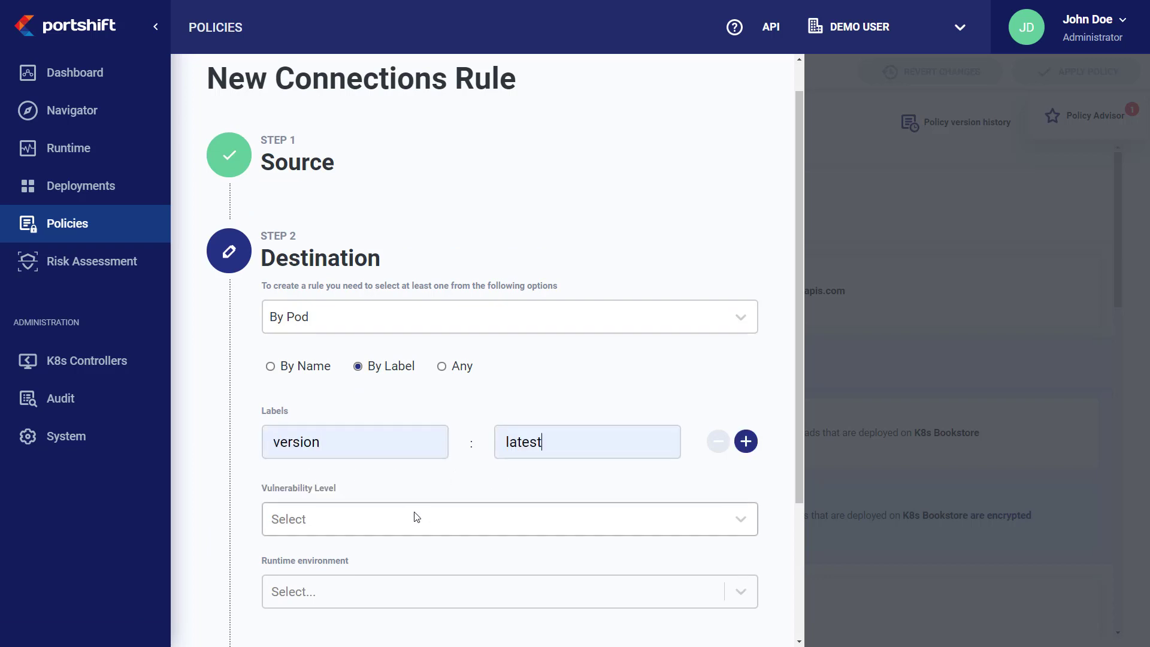
# Step: Set the destination's vulnerability level to High and its runtime environment to Finance, and continue to the rule properties
pyautogui.click(402, 523)
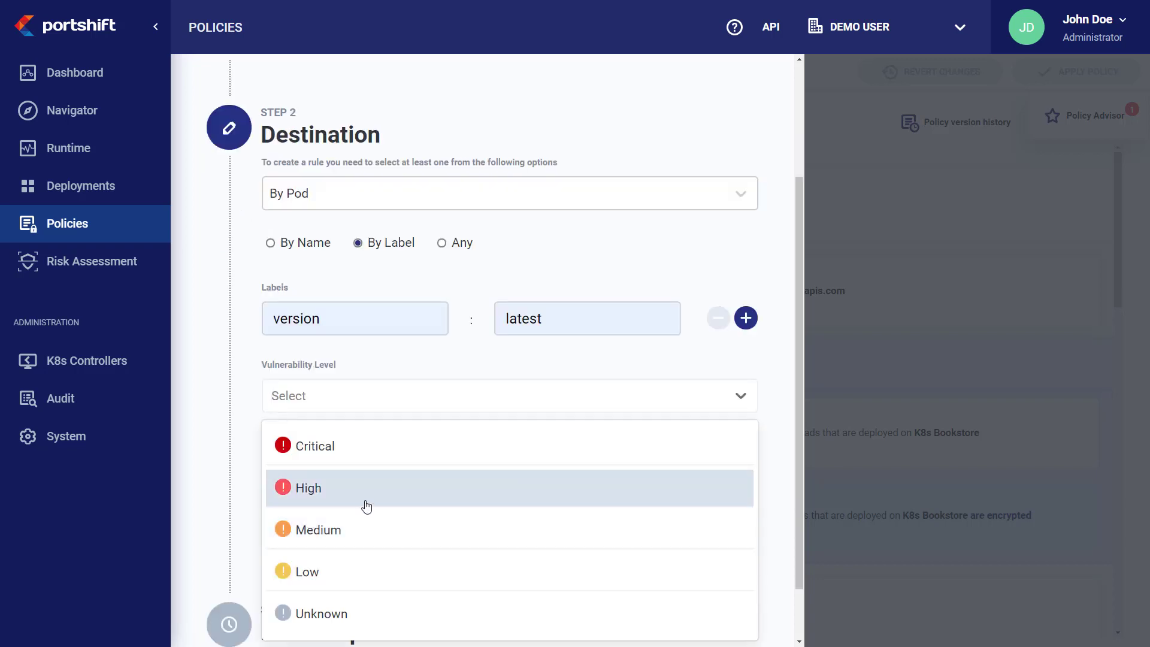
pyautogui.click(365, 504)
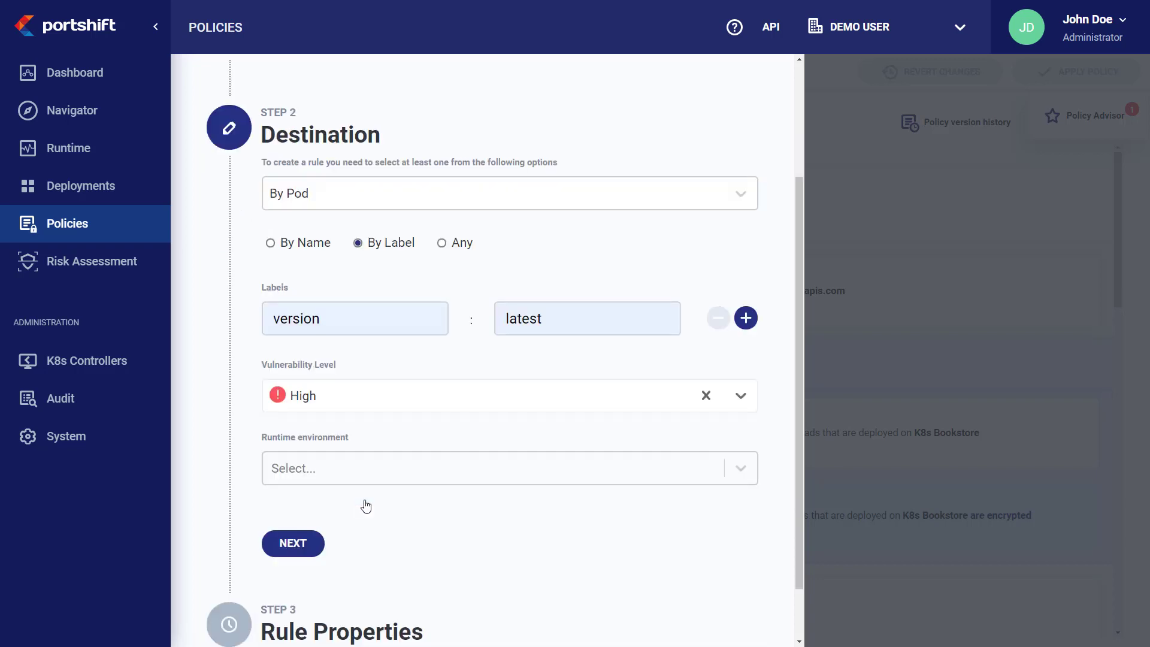
pyautogui.click(342, 474)
pyautogui.click(282, 427)
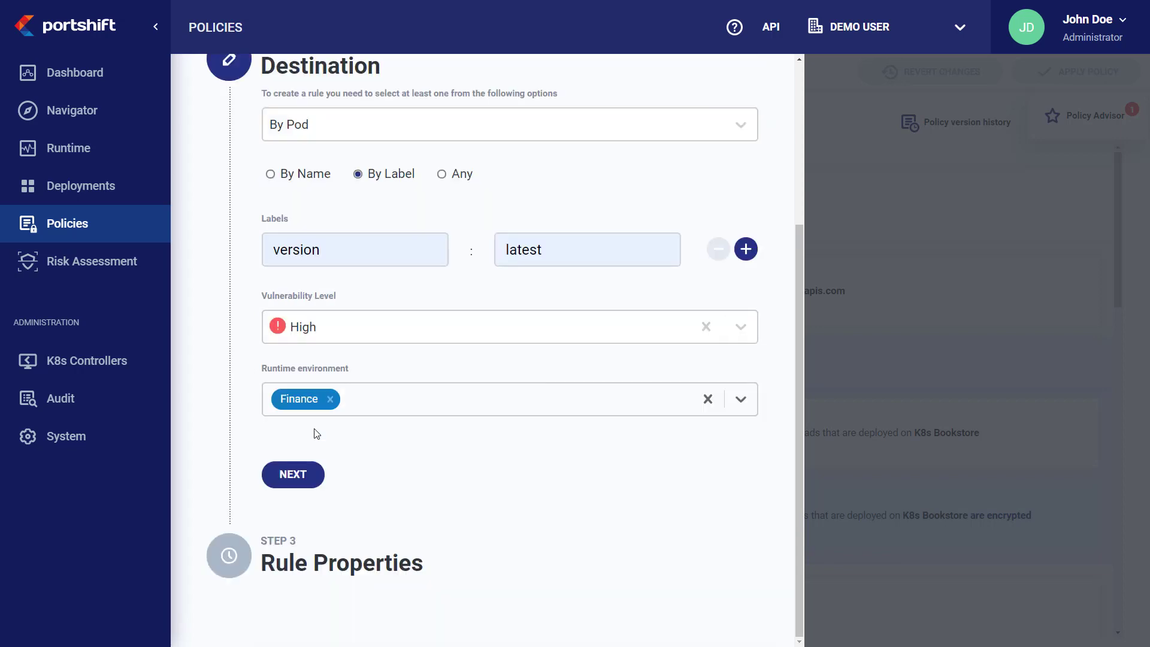
pyautogui.click(314, 475)
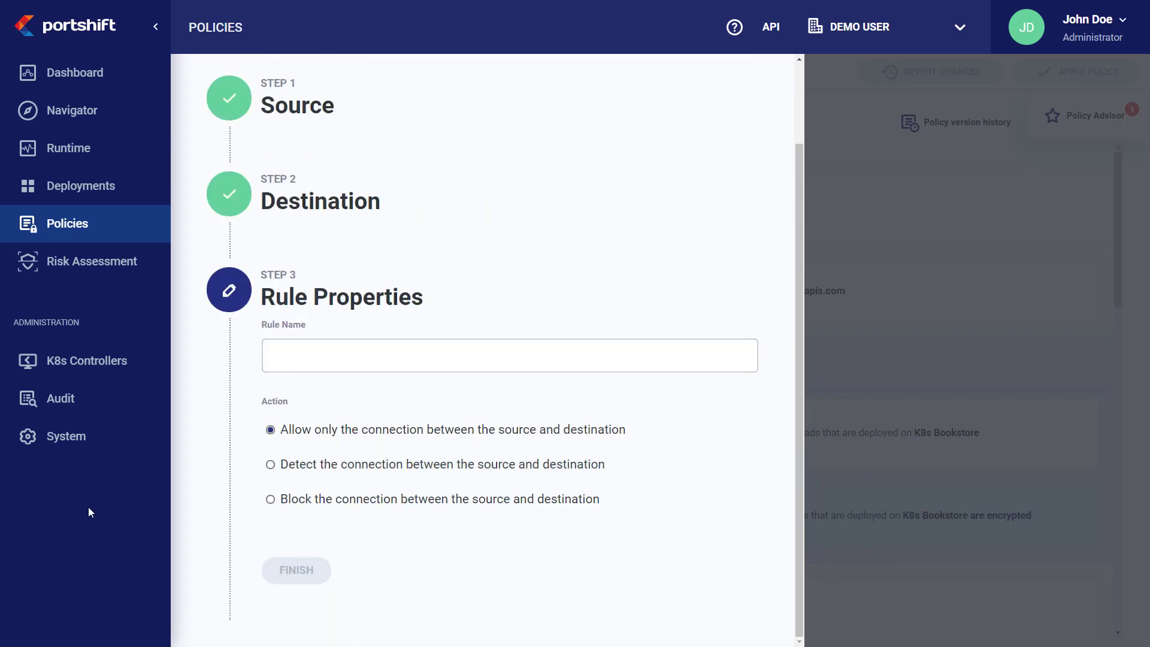
# Step: Name the rule myConnRule, set its action to block the connection between the source and destination, and finish it
pyautogui.click(285, 357)
pyautogui.write('myconn')
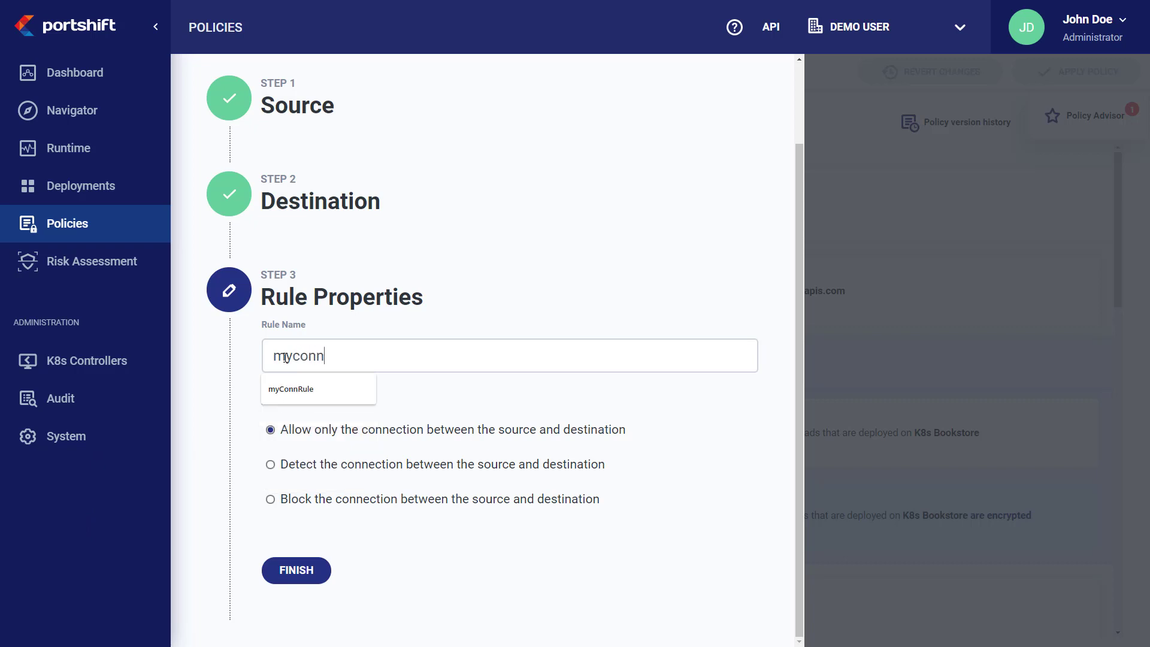
pyautogui.write('Rule')
pyautogui.click(357, 385)
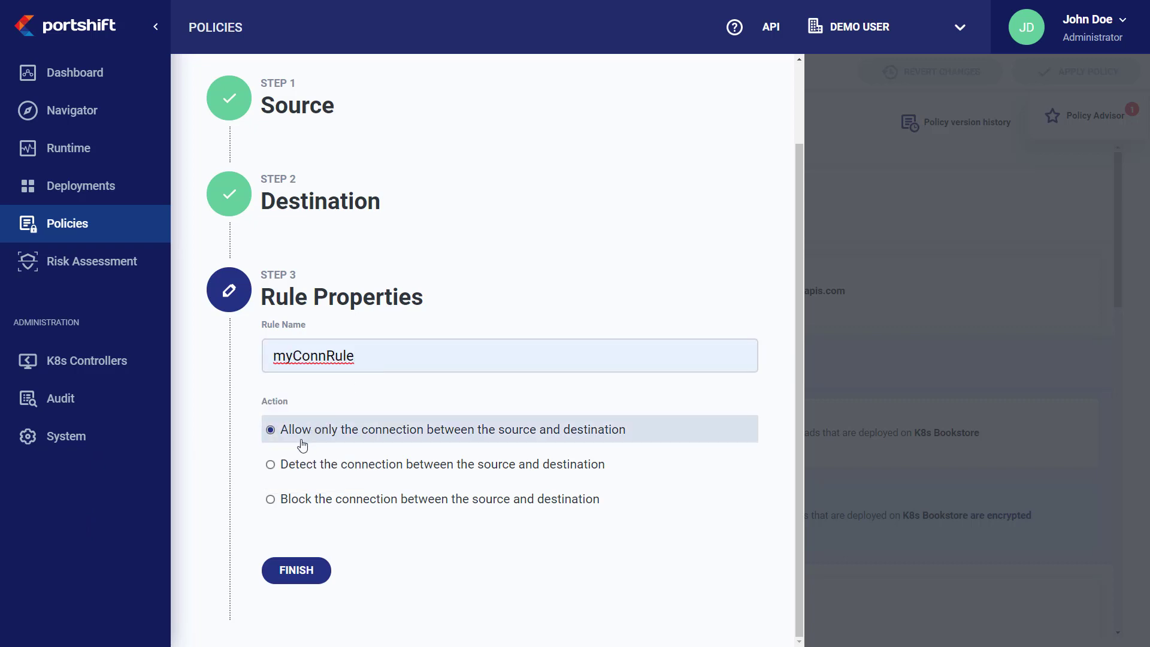
pyautogui.click(269, 503)
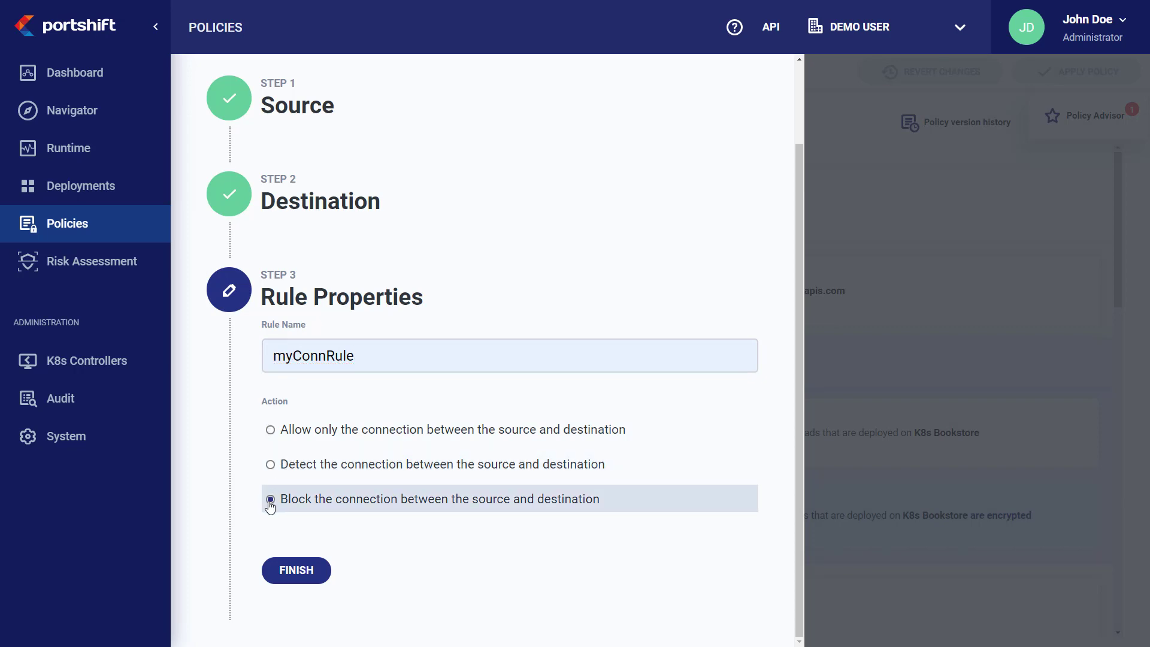
pyautogui.click(294, 571)
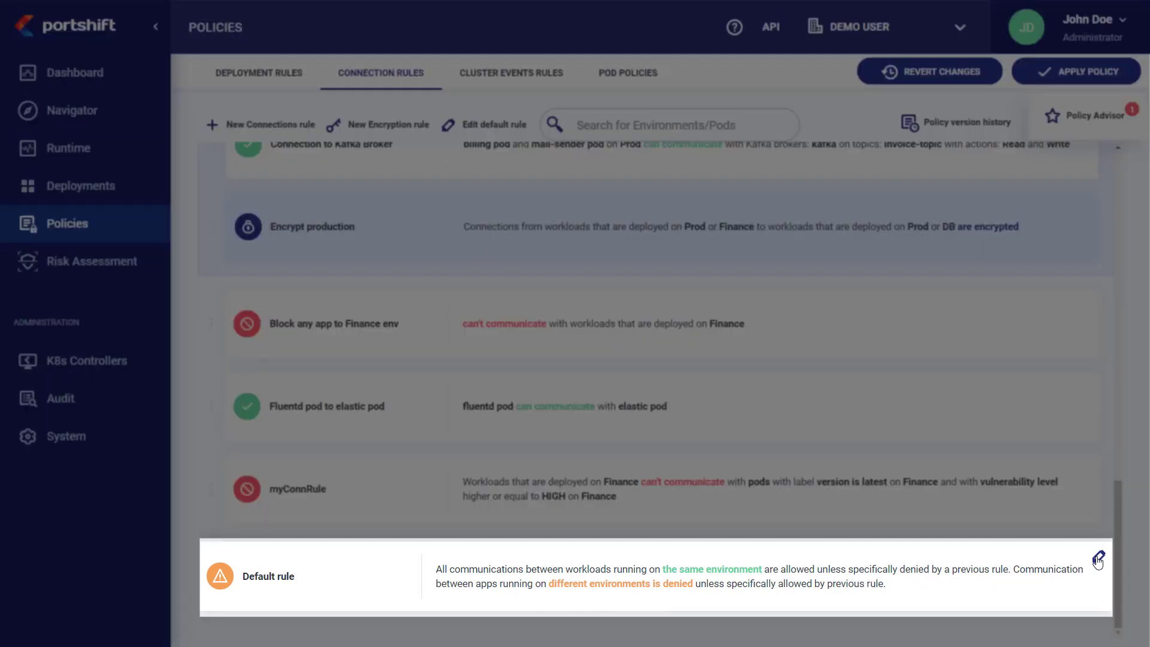
# Step: Inspect the editing options of the default rule and myConnRule, and the Policy Advisor's recommended api-gateway connection rule
pyautogui.click(1097, 560)
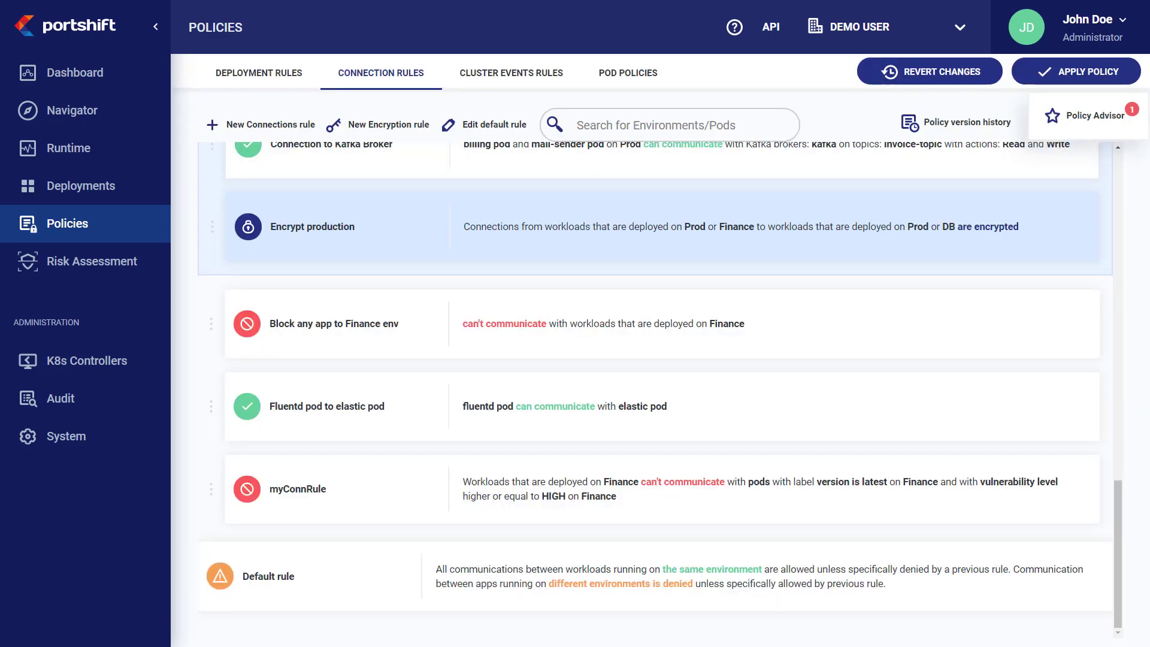
pyautogui.click(1079, 126)
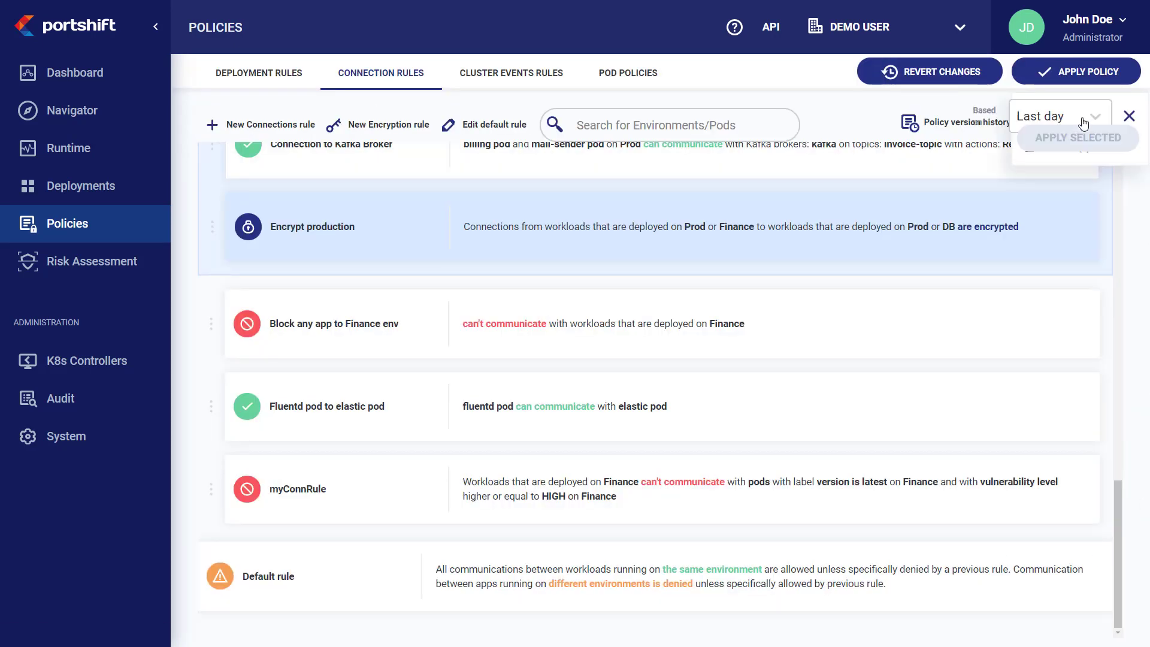
pyautogui.click(1133, 196)
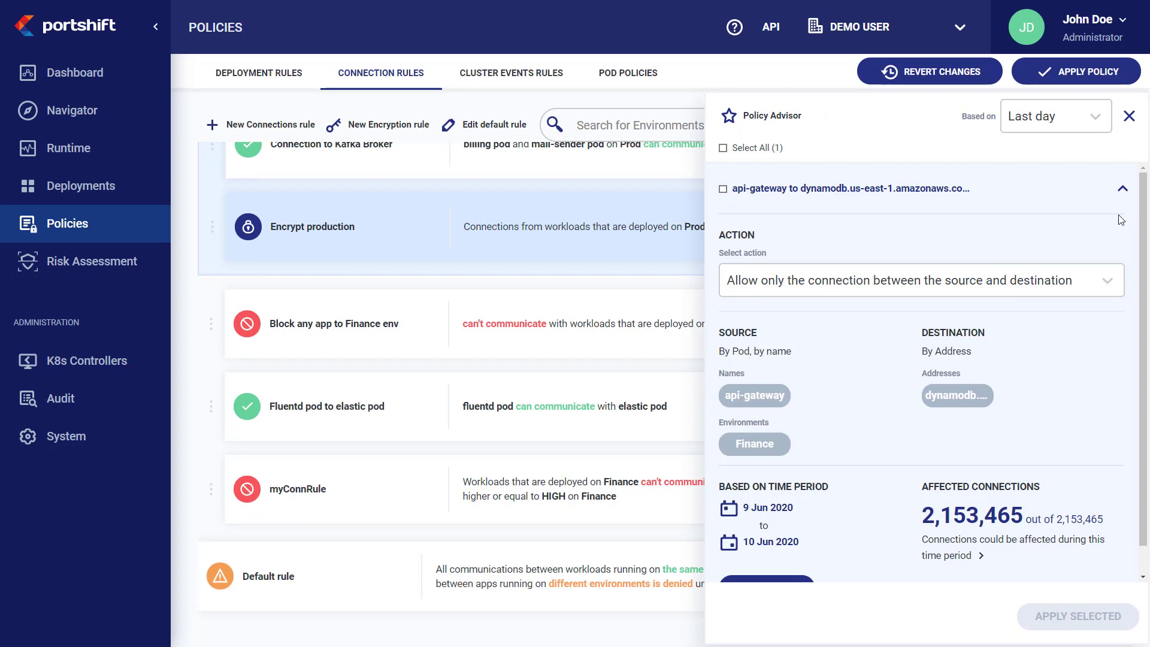
pyautogui.scroll(-1, 1106, 262)
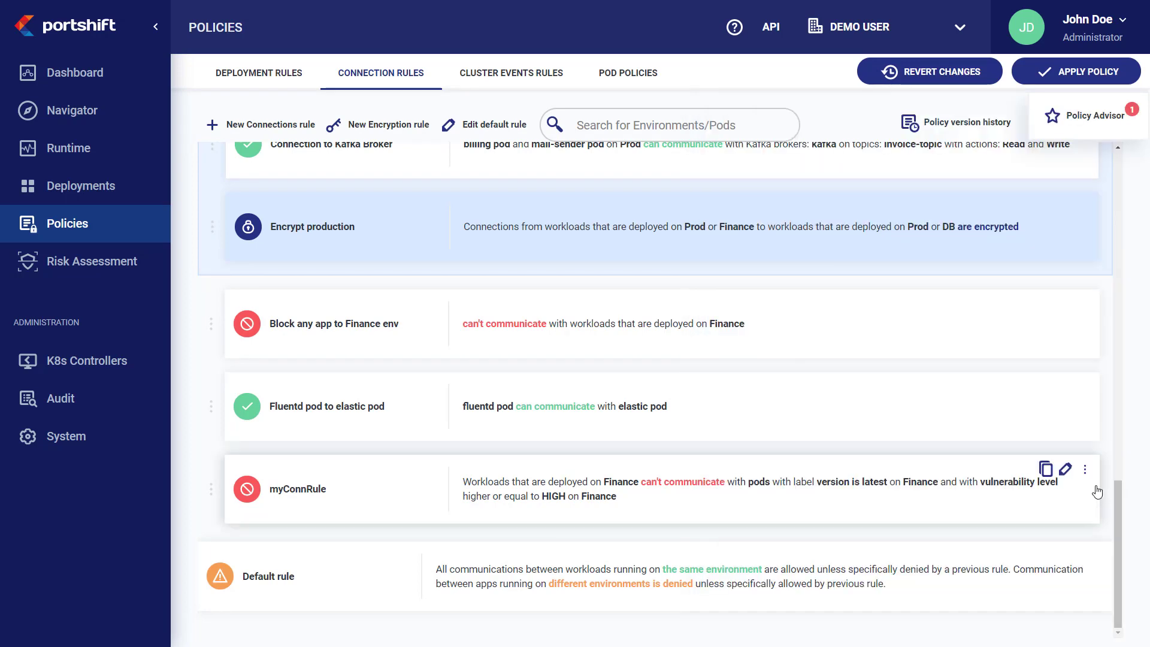
pyautogui.click(1086, 474)
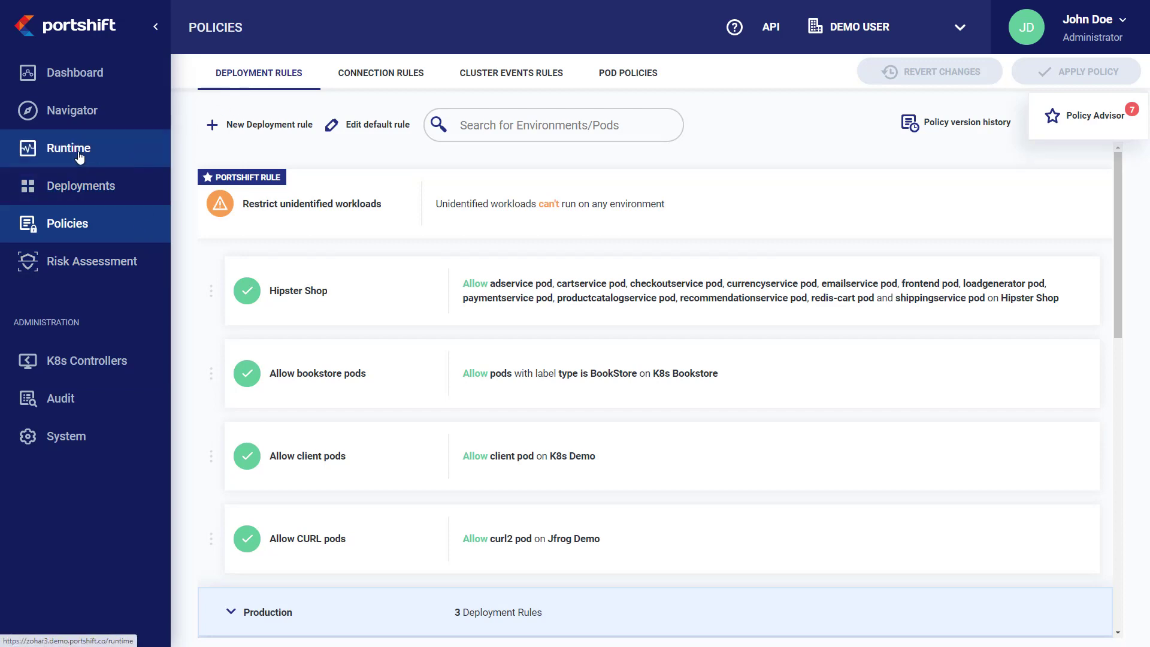
# Step: Review the runtime workloads using the filter that shows violations only
pyautogui.click(124, 150)
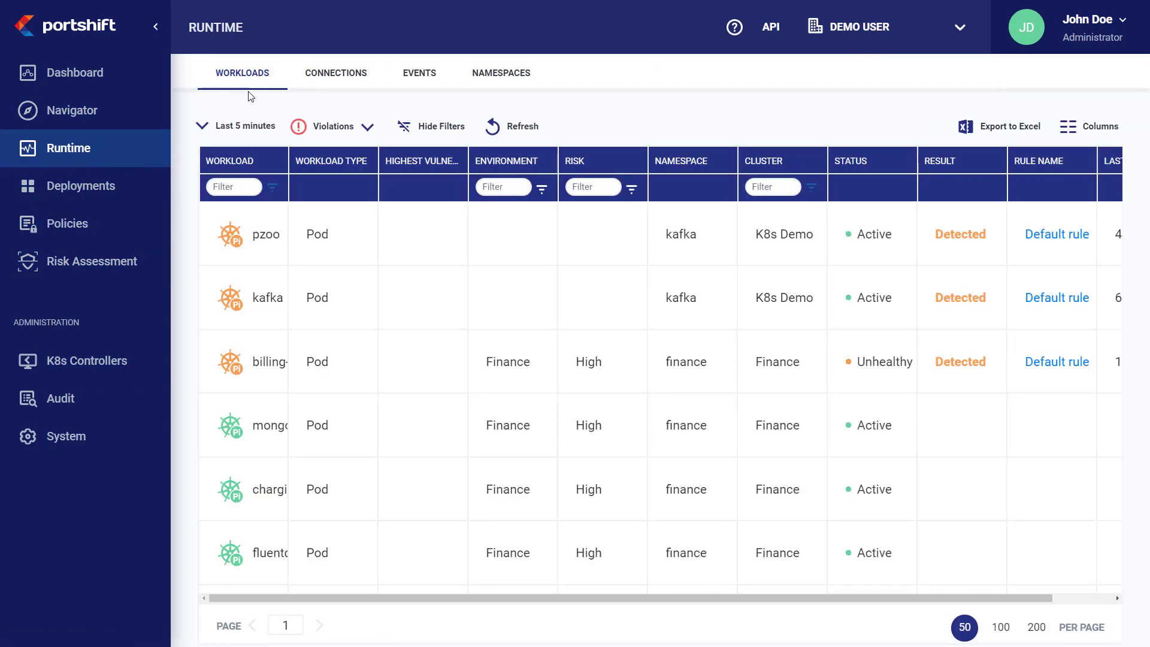
pyautogui.click(367, 129)
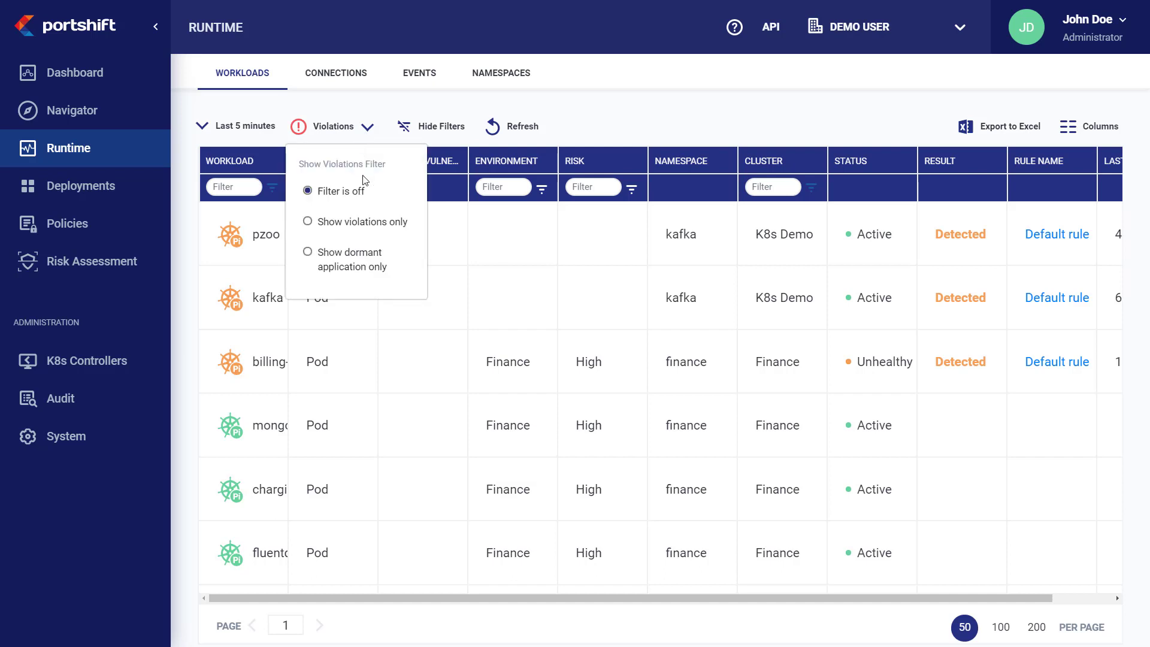
pyautogui.click(355, 221)
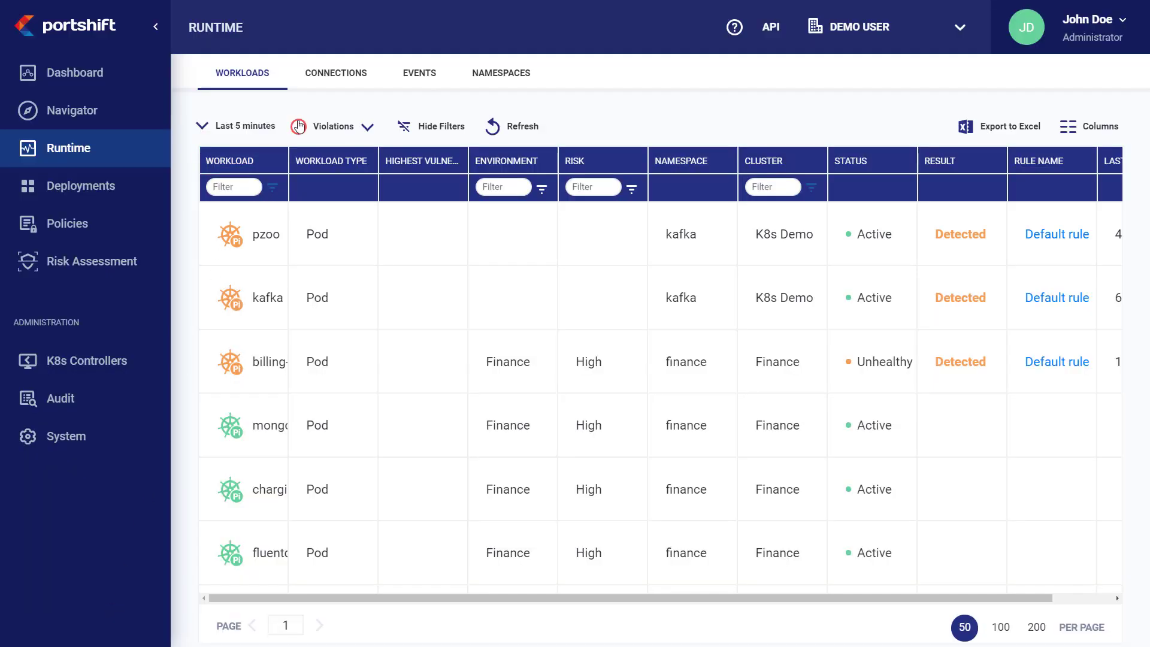
# Step: Filter the runtime connections to show violations only and view their result and rule name columns
pyautogui.click(327, 80)
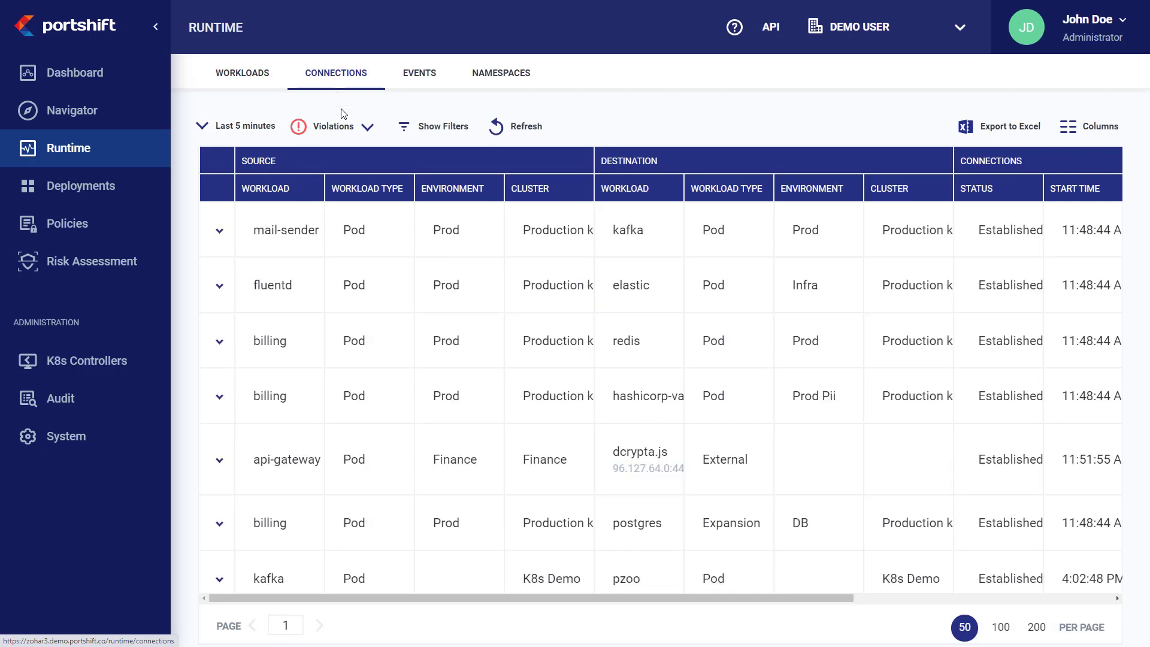
pyautogui.click(367, 128)
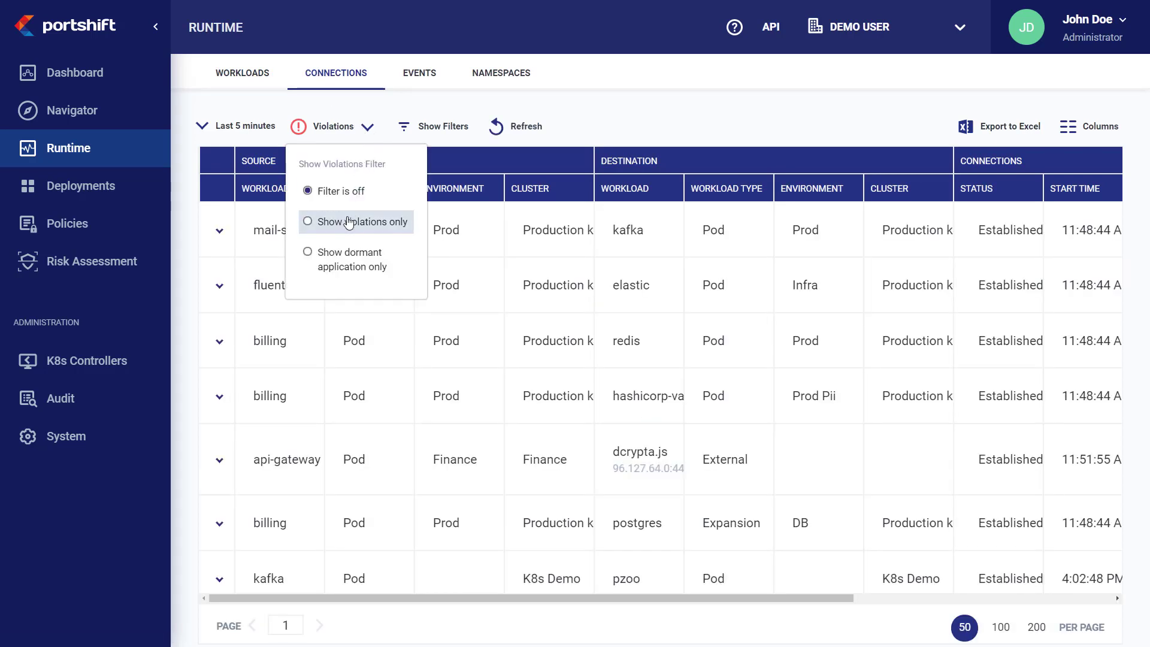
pyautogui.click(323, 222)
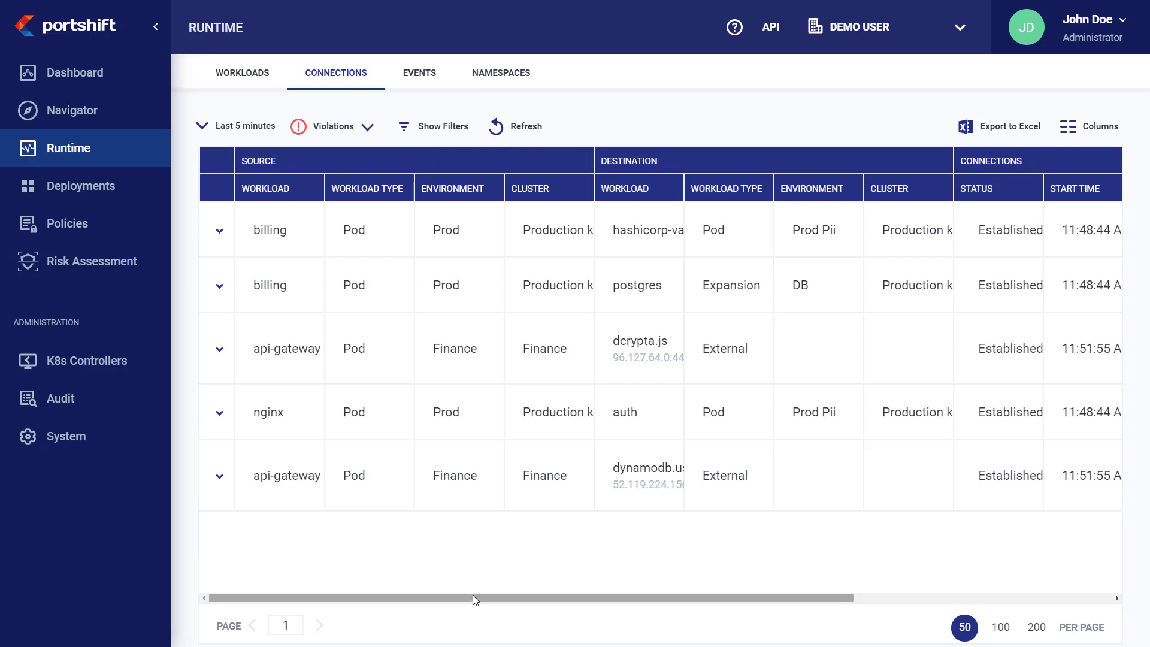
pyautogui.moveTo(473, 595); pyautogui.dragTo(754, 609)
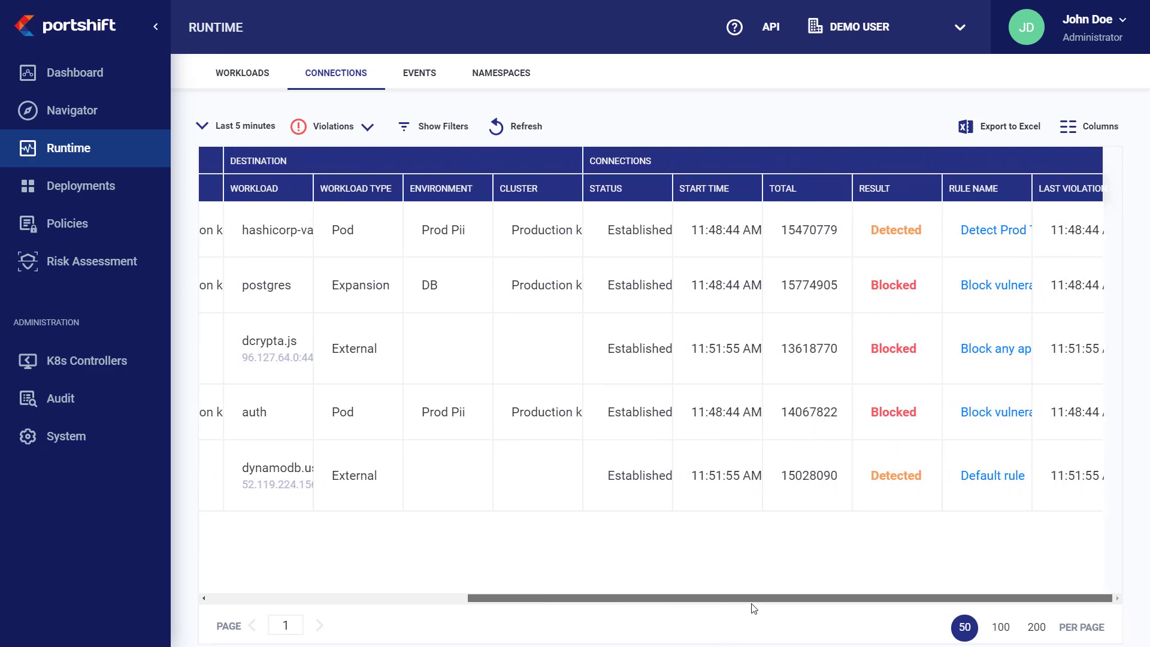